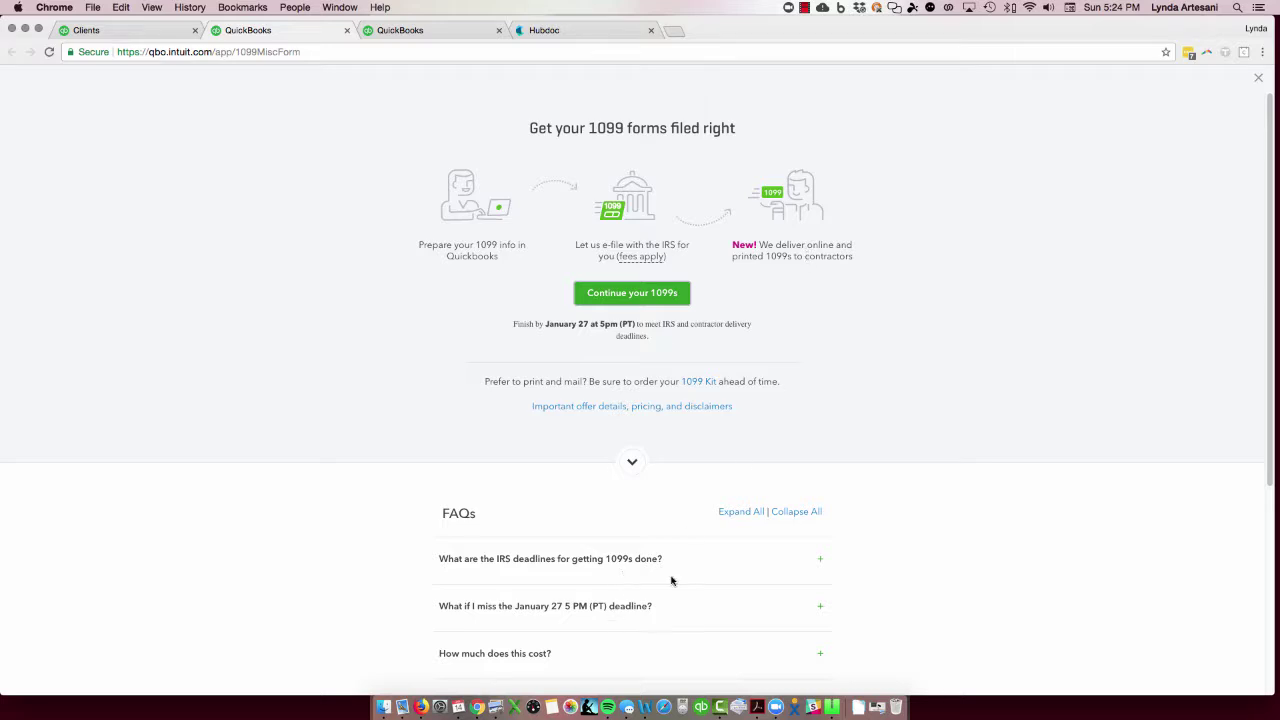
Step: Expand the FAQ answers on IRS 1099 deadlines, missing the January 27 deadline, and filing costs
{"action": "left_click", "coordinate": [626, 559]}
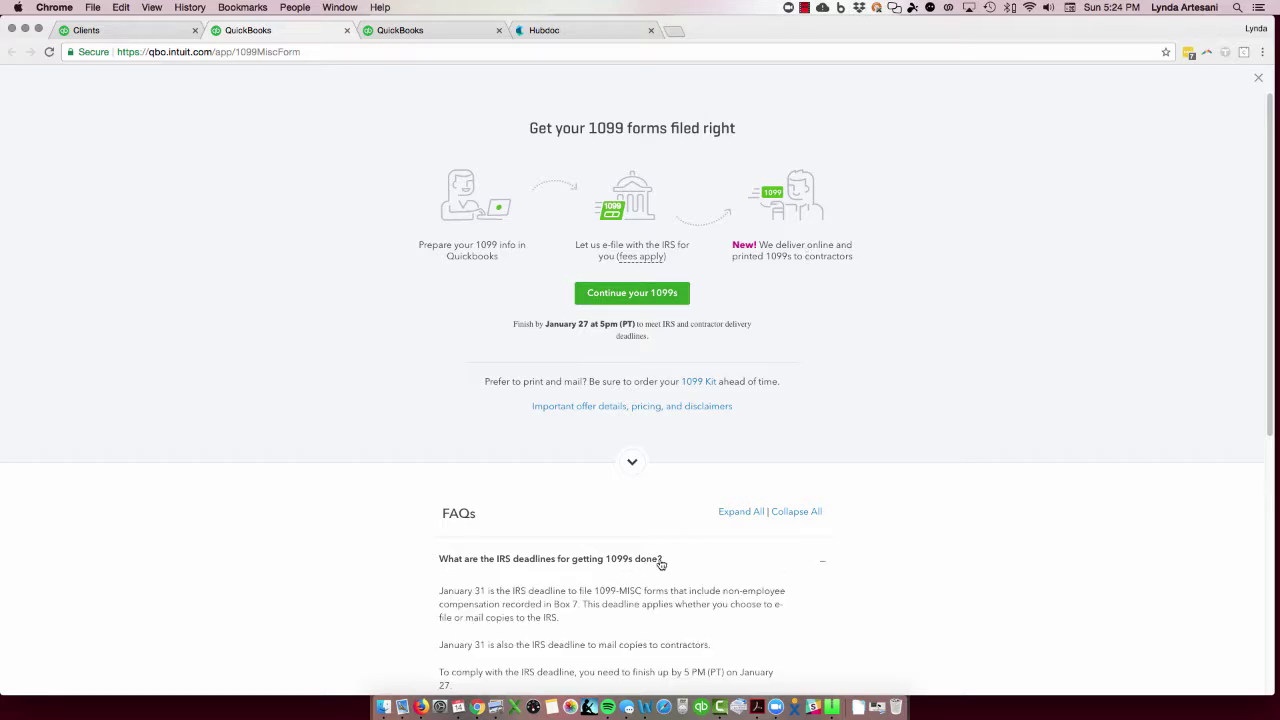
{"action": "scroll", "coordinate": [1022, 588], "scroll_direction": "down", "scroll_amount": 4}
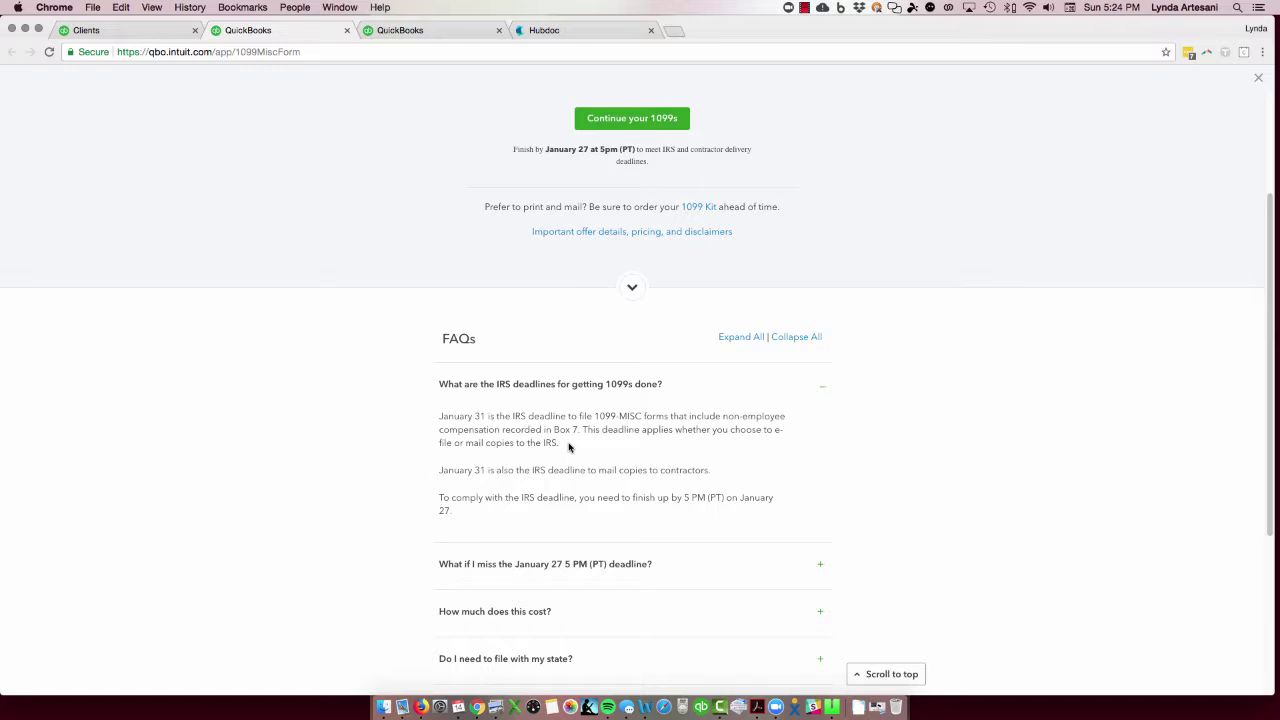
{"action": "left_click", "coordinate": [631, 574]}
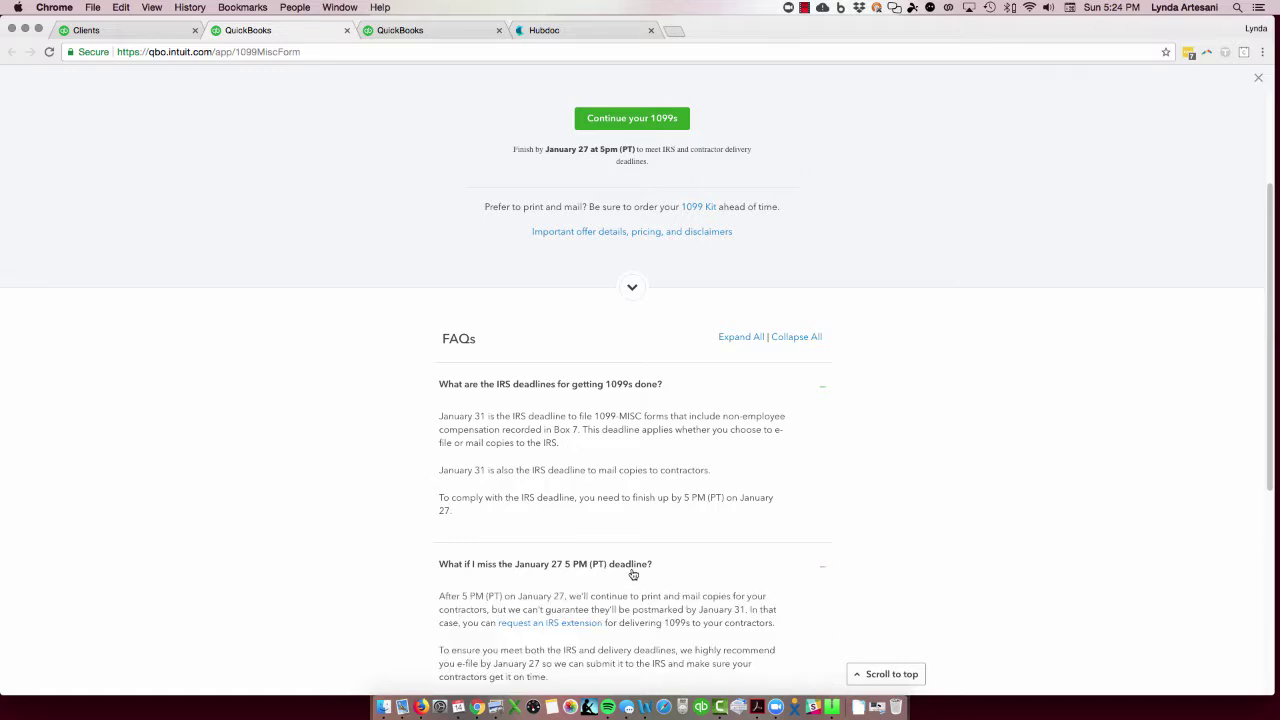
{"action": "scroll", "coordinate": [978, 598], "scroll_direction": "down", "scroll_amount": 2}
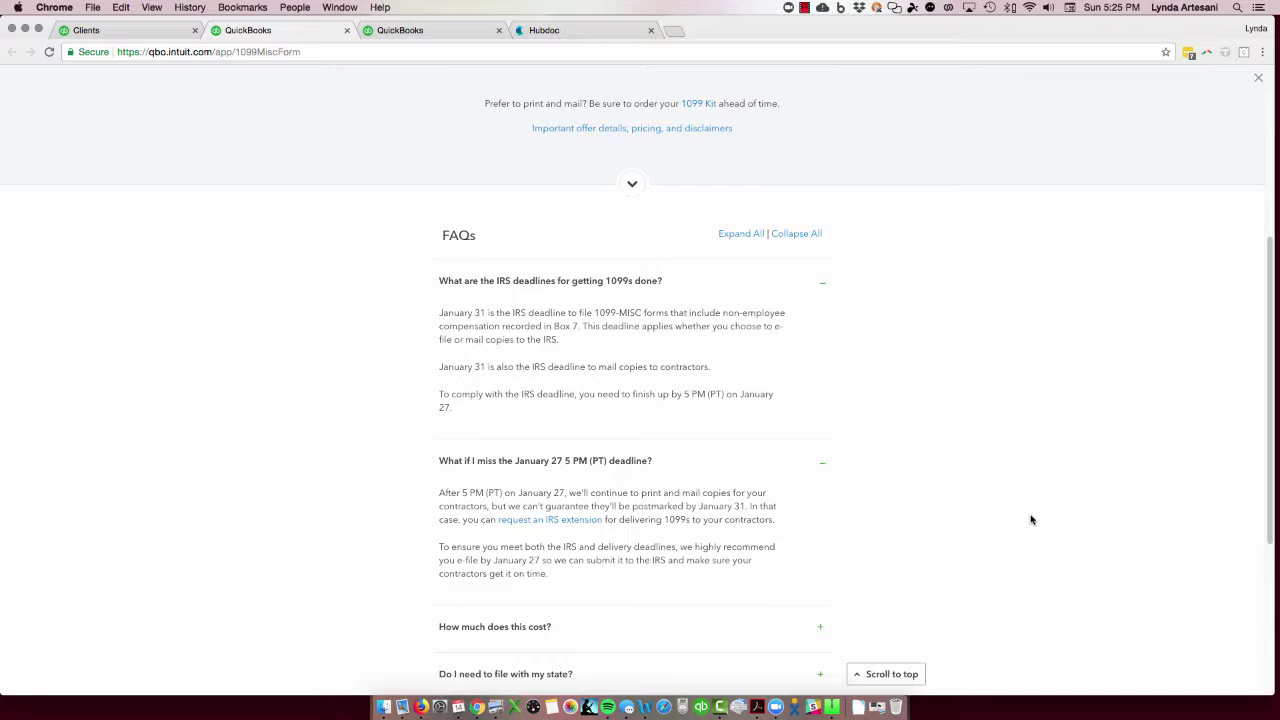
{"action": "scroll", "coordinate": [855, 530], "scroll_direction": "down", "scroll_amount": 1}
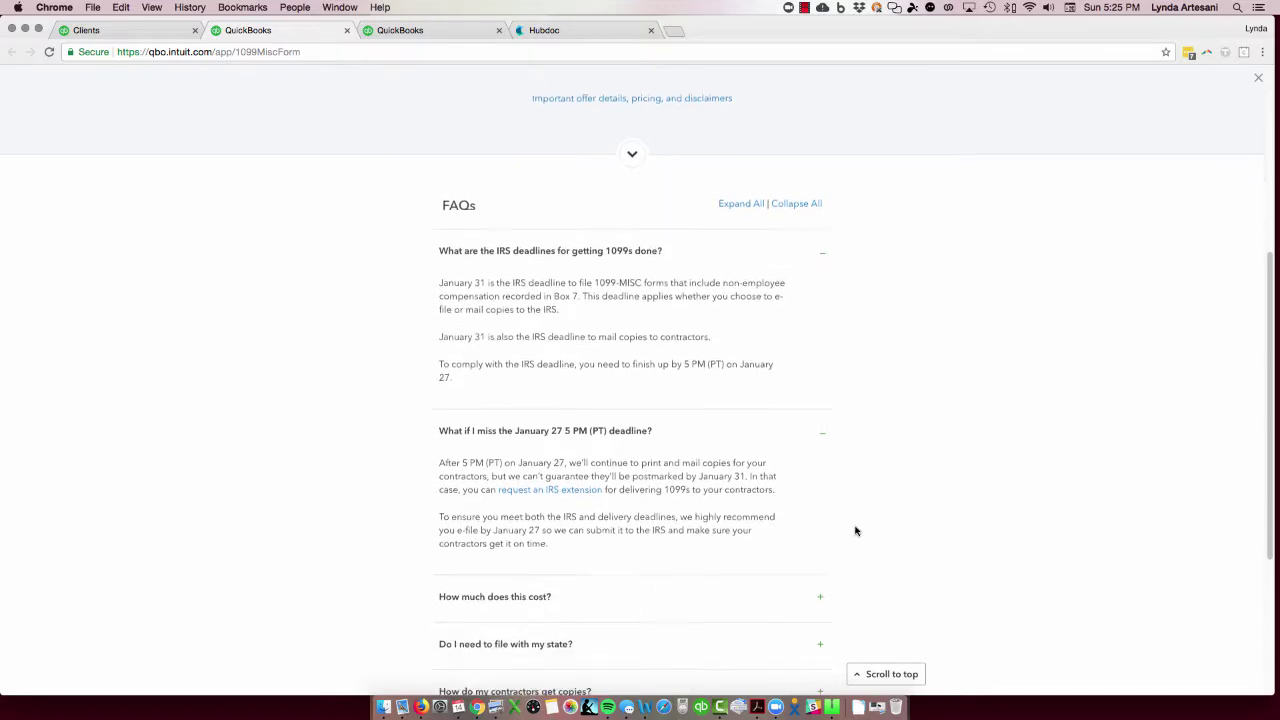
{"action": "scroll", "coordinate": [855, 530], "scroll_direction": "down", "scroll_amount": 1}
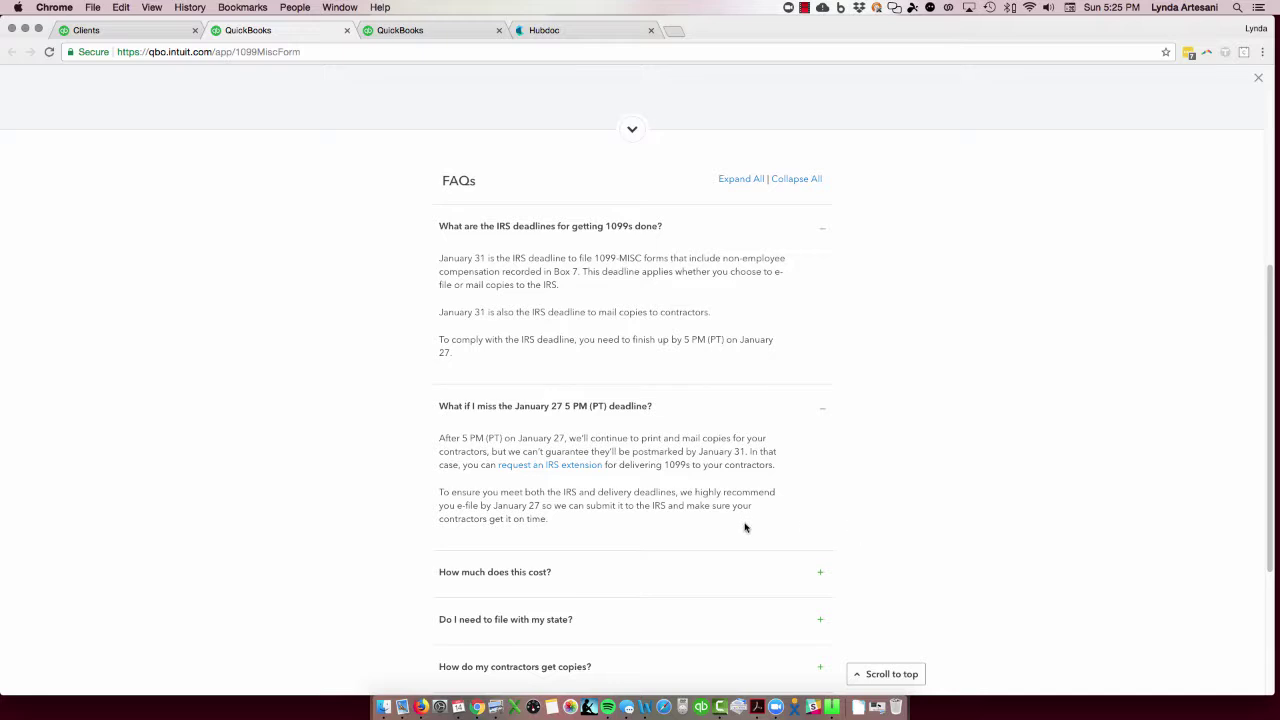
{"action": "left_click", "coordinate": [512, 578]}
Step: Scroll down the FAQ and expand 'Do I need to file with my state?'
{"action": "scroll", "coordinate": [1046, 595], "scroll_direction": "down", "scroll_amount": 5}
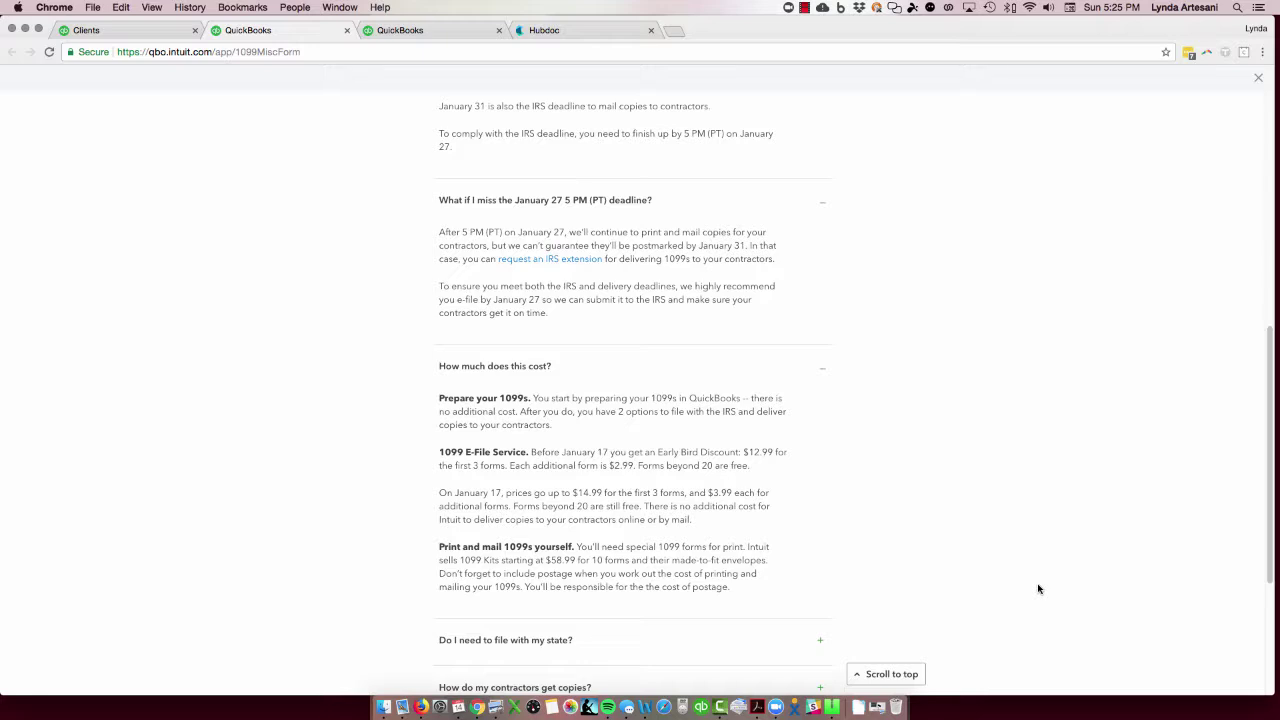
{"action": "scroll", "coordinate": [1034, 566], "scroll_direction": "down", "scroll_amount": 3}
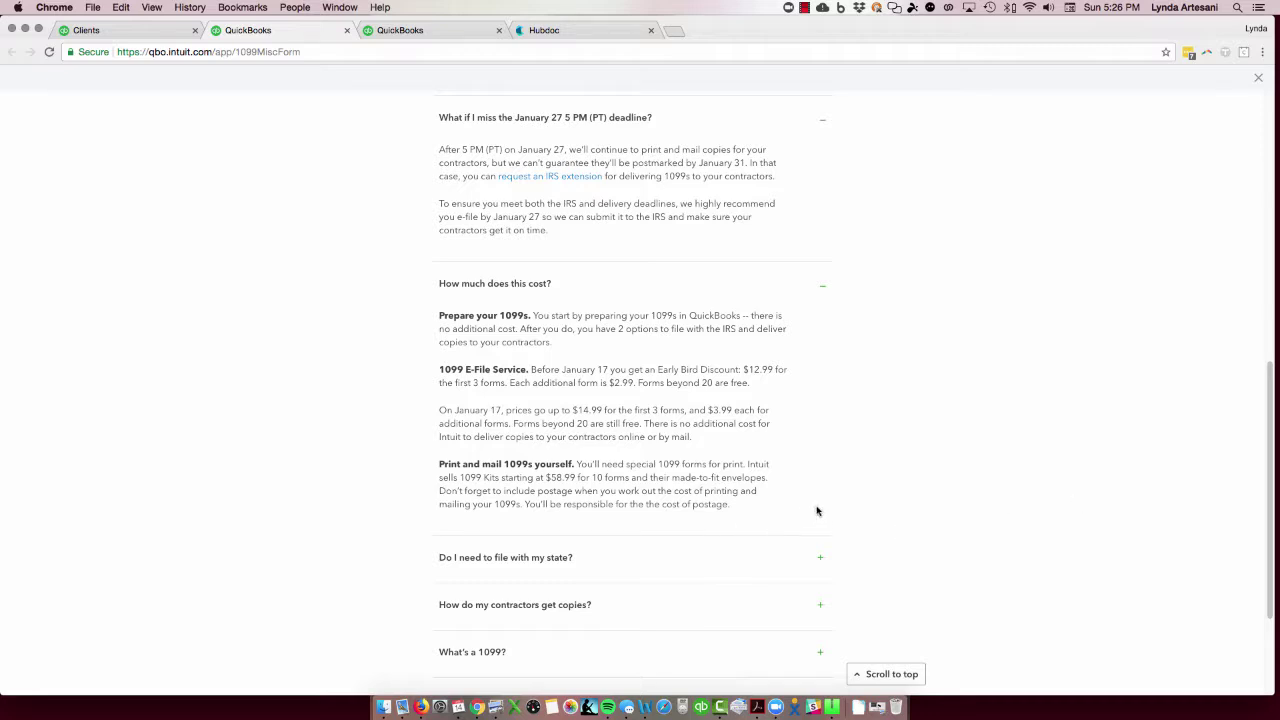
{"action": "scroll", "coordinate": [816, 511], "scroll_direction": "down", "scroll_amount": 2}
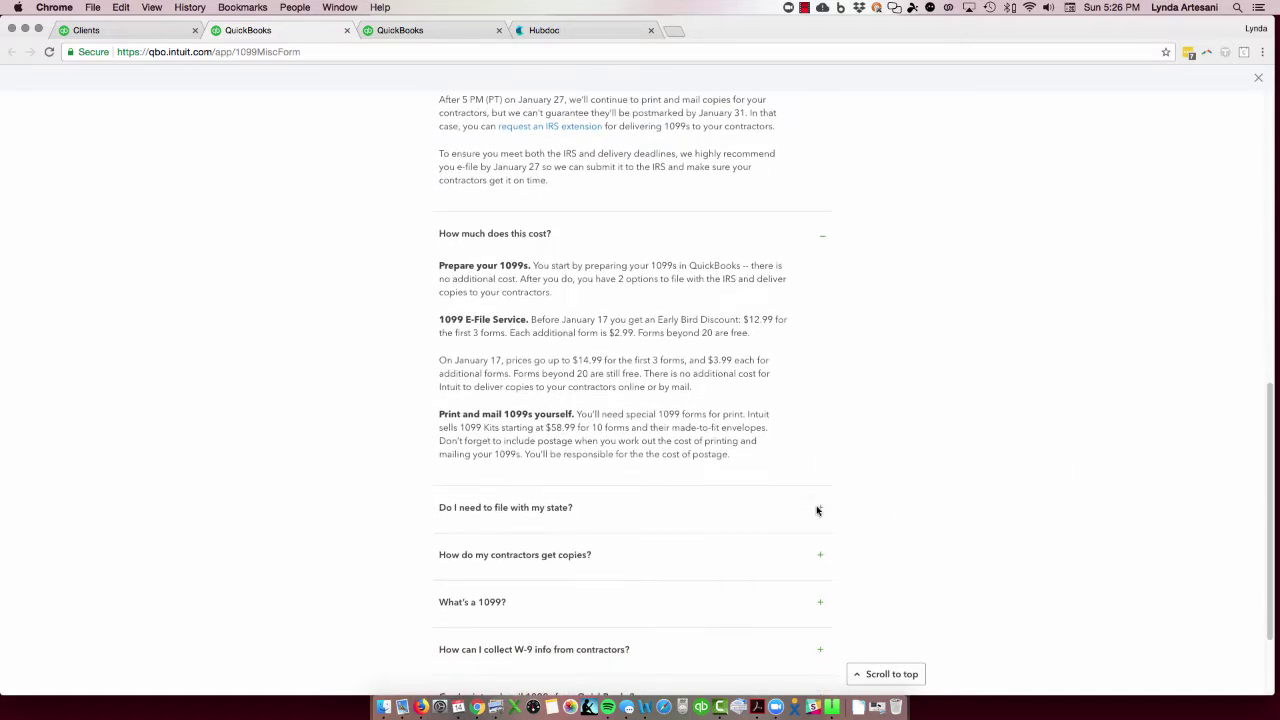
{"action": "left_click", "coordinate": [821, 511]}
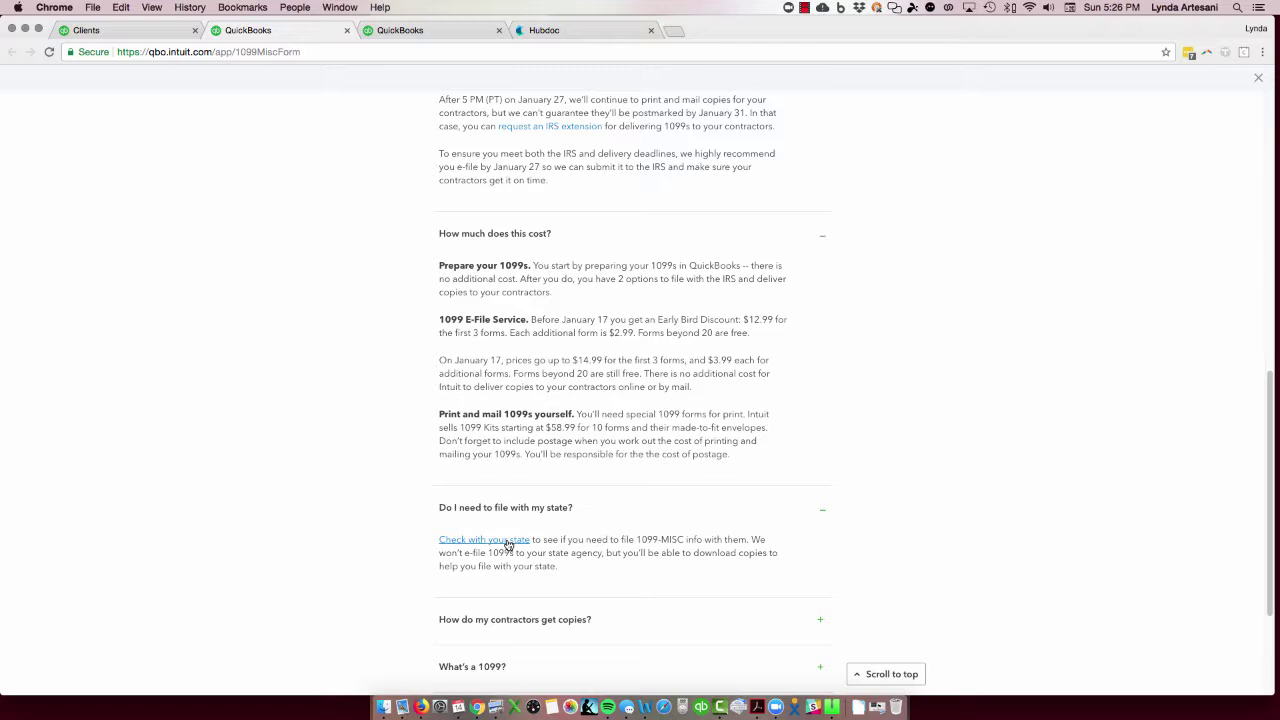
{"action": "left_click", "coordinate": [508, 543]}
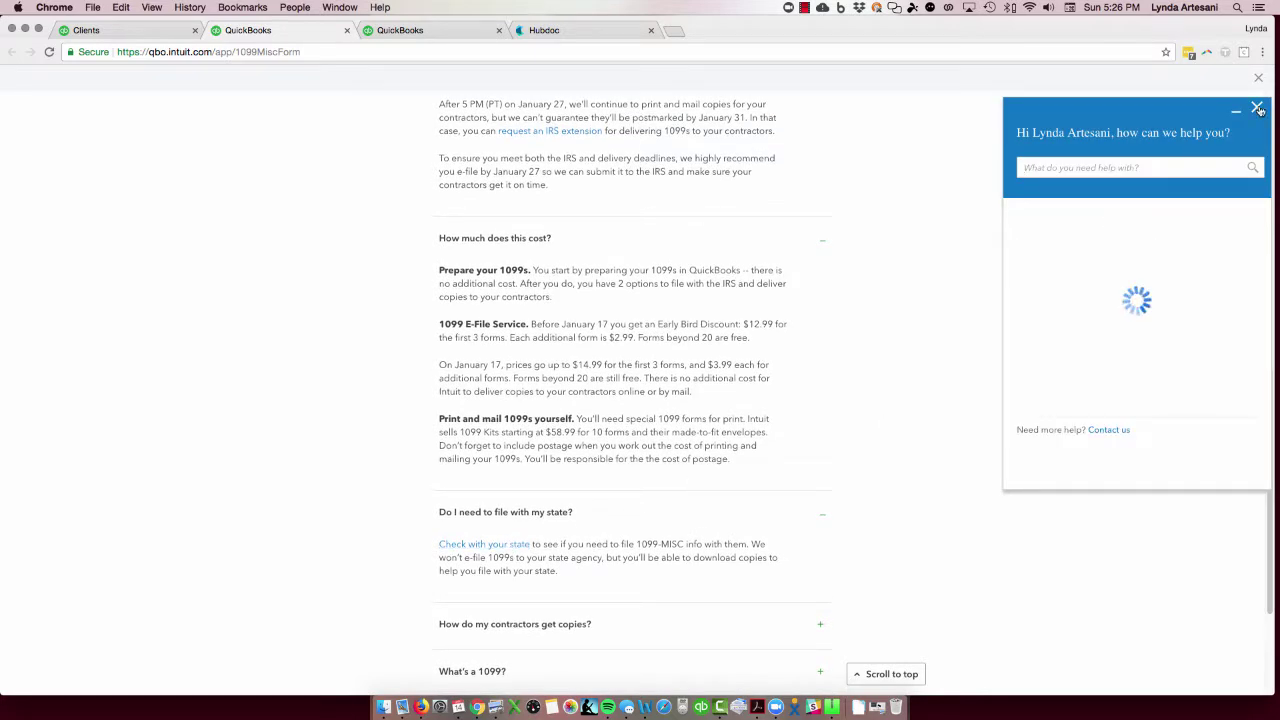
{"action": "left_click", "coordinate": [1258, 107]}
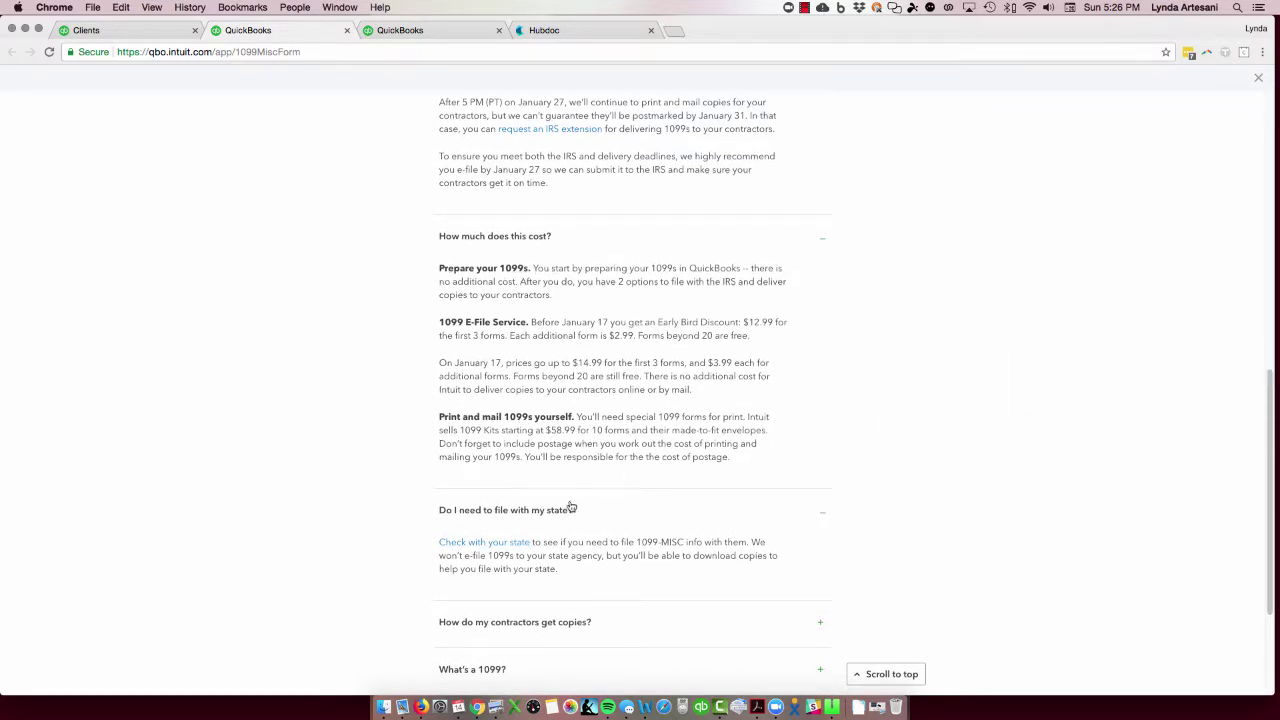
{"action": "left_click", "coordinate": [479, 542]}
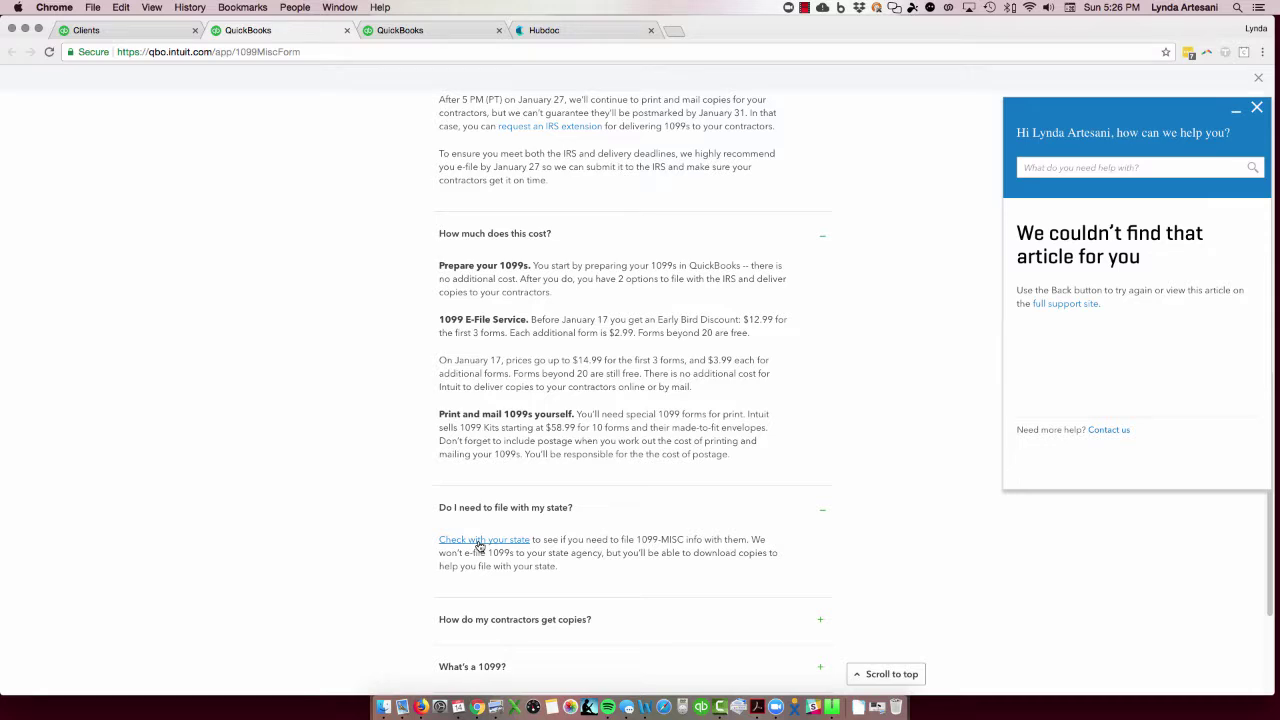
{"action": "scroll", "coordinate": [480, 545], "scroll_direction": "up", "scroll_amount": 1}
{"action": "left_click", "coordinate": [1256, 107]}
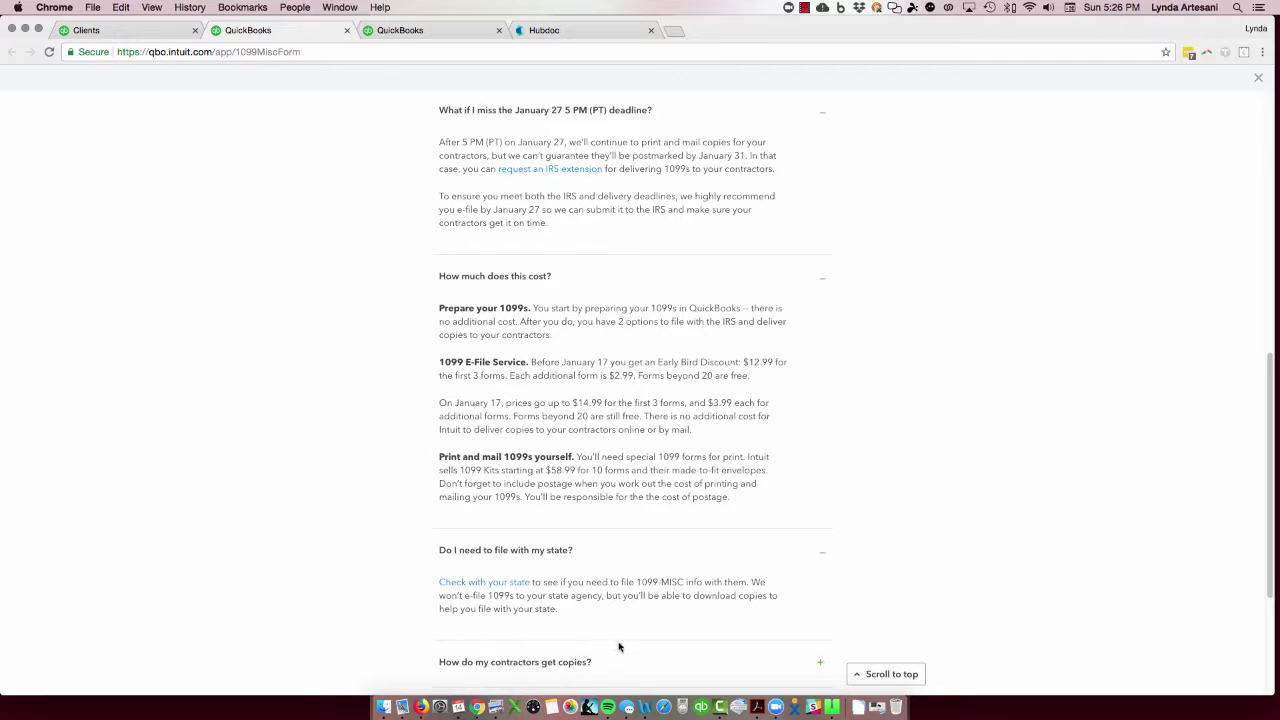
{"action": "scroll", "coordinate": [654, 651], "scroll_direction": "down", "scroll_amount": 1}
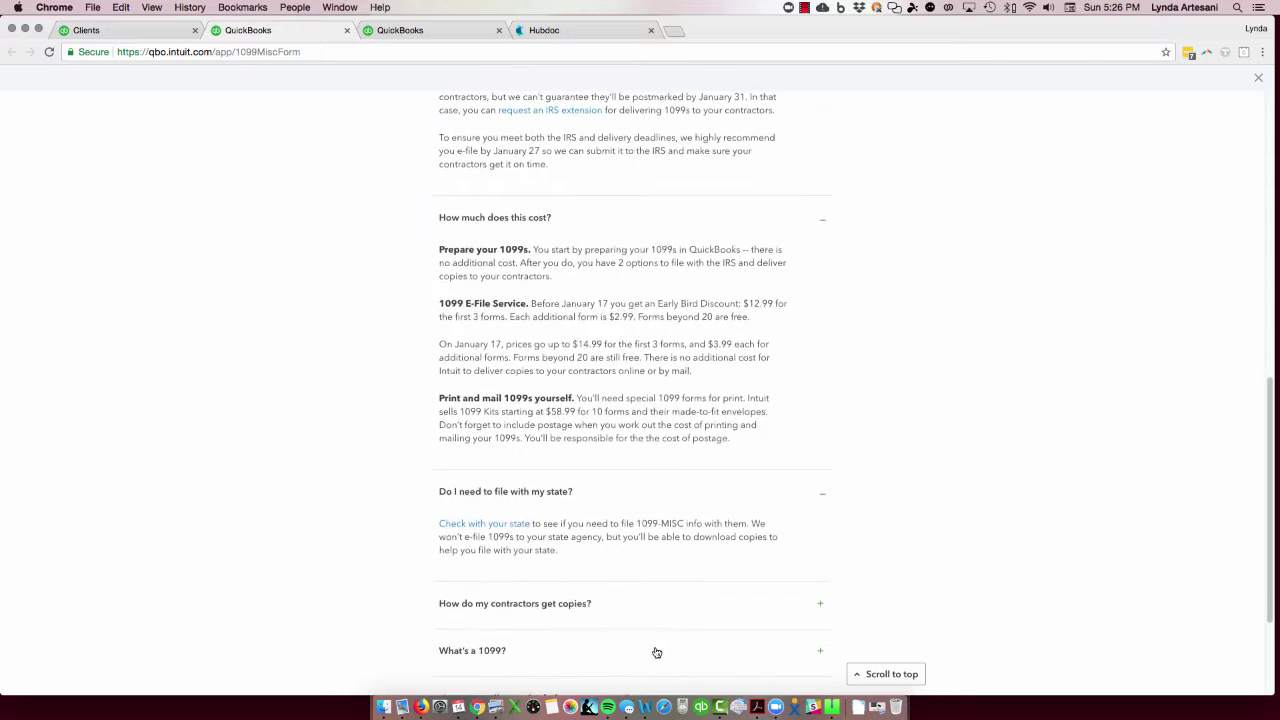
Step: Expand the FAQ answers on contractor copies, 'What's a 1099?', and collecting W-9 info
{"action": "left_click", "coordinate": [569, 610]}
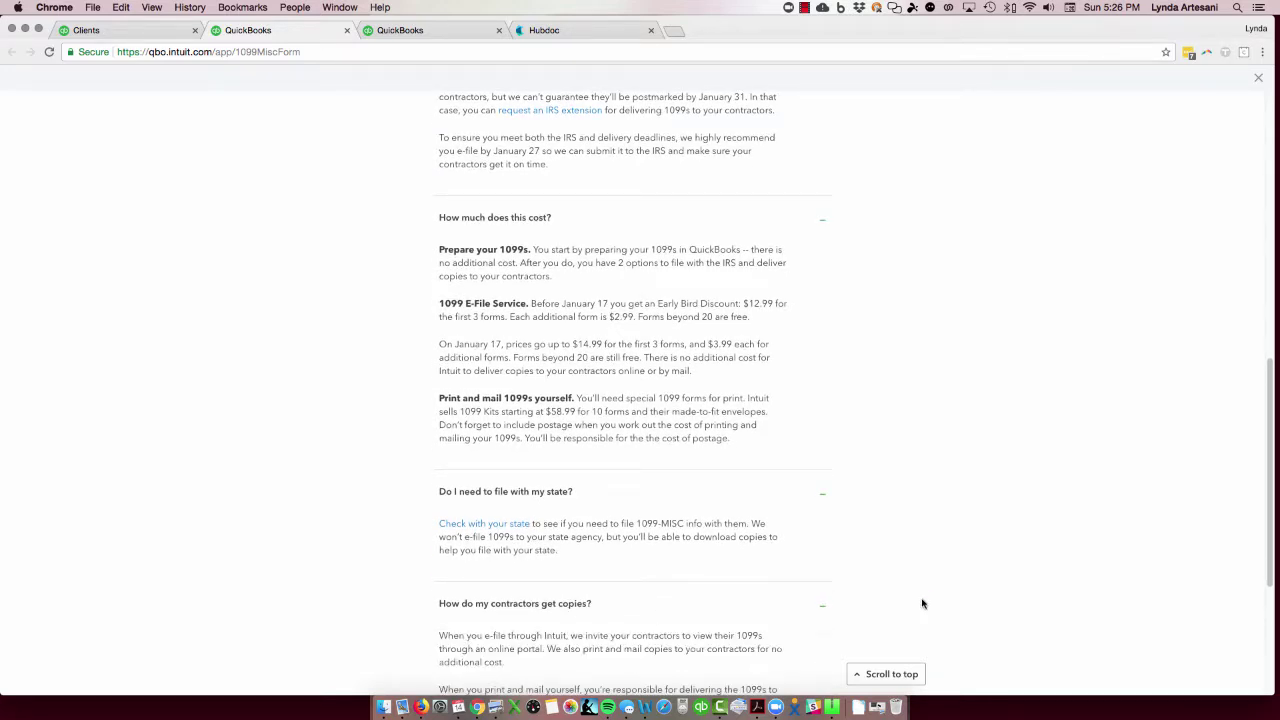
{"action": "scroll", "coordinate": [922, 603], "scroll_direction": "down", "scroll_amount": 2}
{"action": "scroll", "coordinate": [927, 600], "scroll_direction": "down", "scroll_amount": 1}
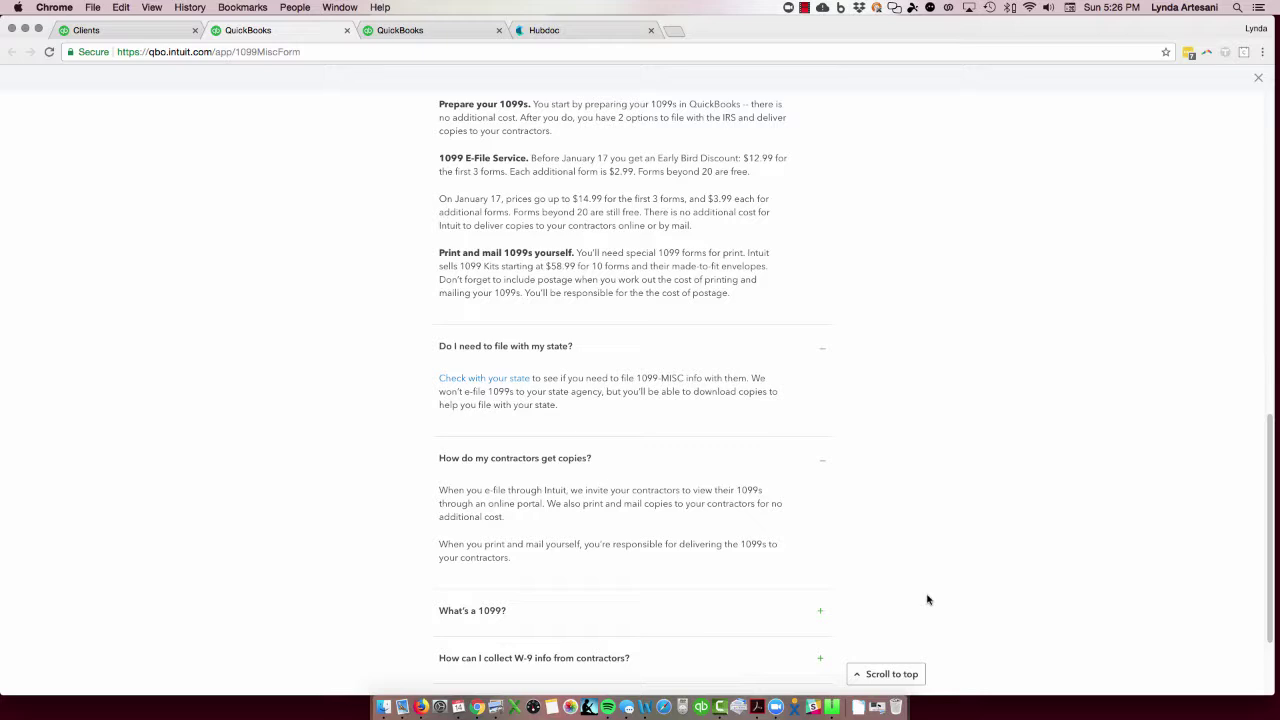
{"action": "scroll", "coordinate": [577, 527], "scroll_direction": "down", "scroll_amount": 1}
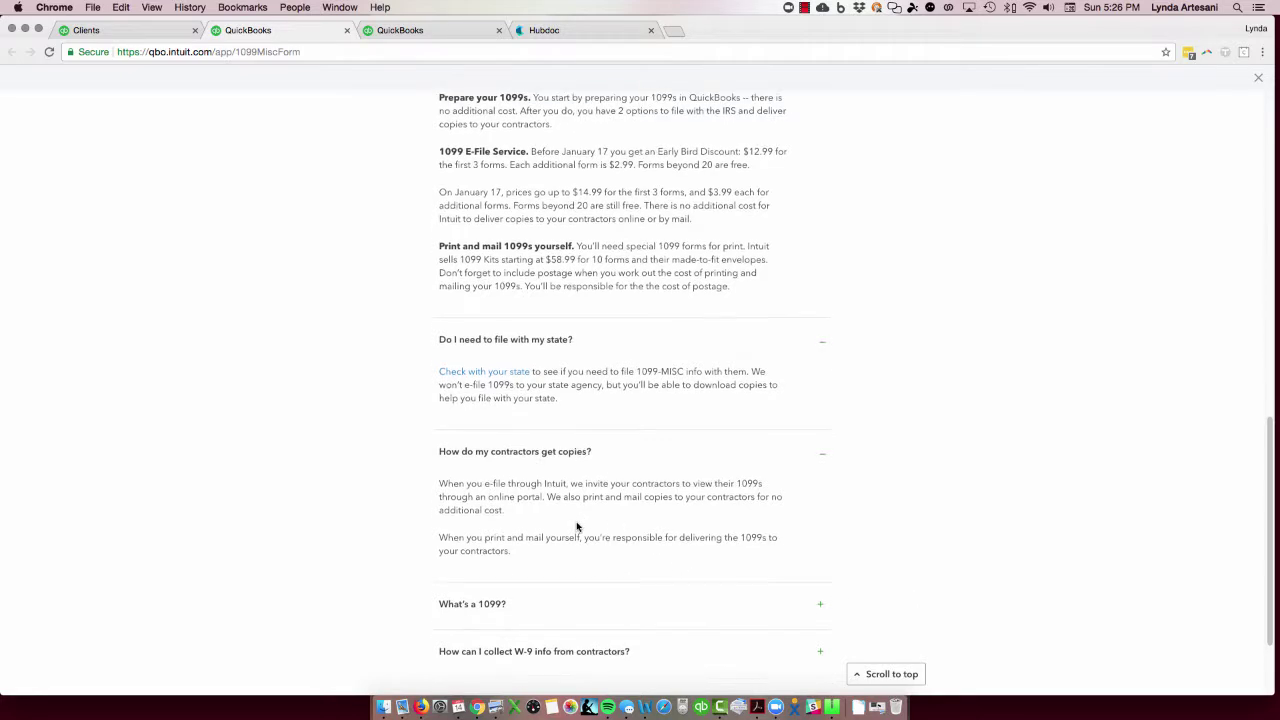
{"action": "scroll", "coordinate": [577, 527], "scroll_direction": "down", "scroll_amount": 4}
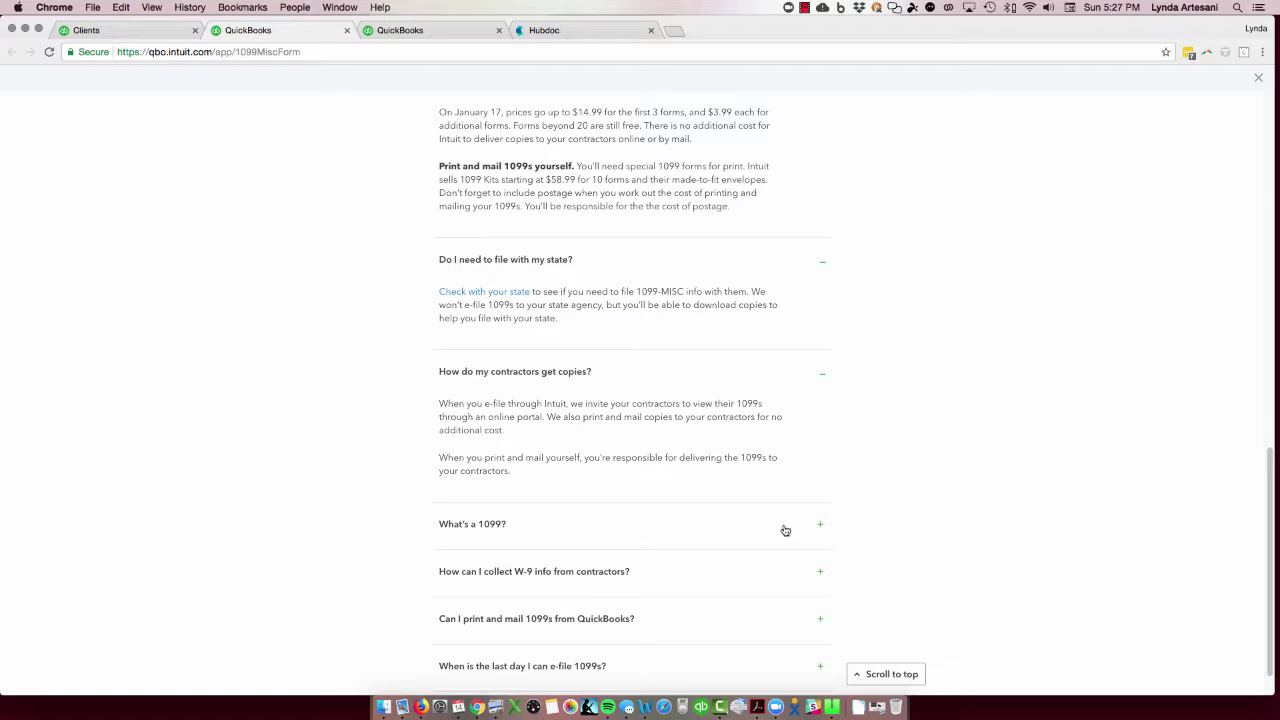
{"action": "left_click", "coordinate": [818, 527]}
{"action": "scroll", "coordinate": [871, 530], "scroll_direction": "down", "scroll_amount": 2}
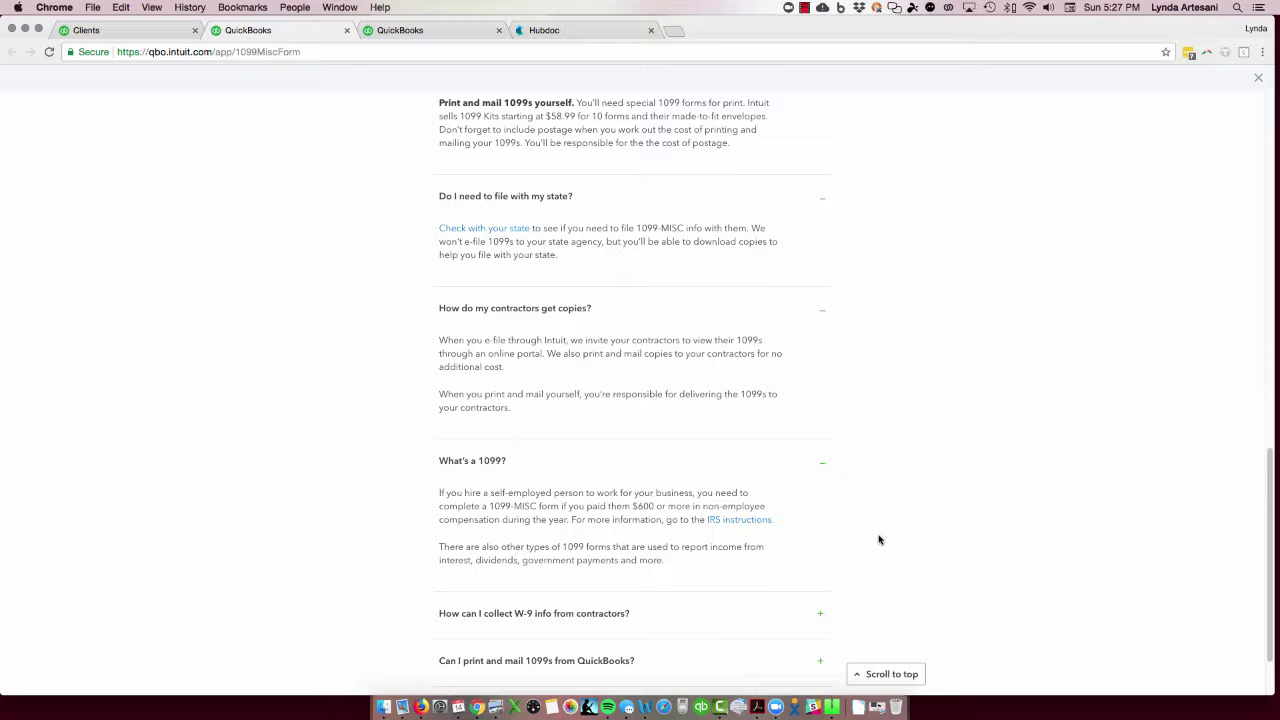
{"action": "scroll", "coordinate": [879, 540], "scroll_direction": "down", "scroll_amount": 2}
{"action": "scroll", "coordinate": [879, 540], "scroll_direction": "down", "scroll_amount": 1}
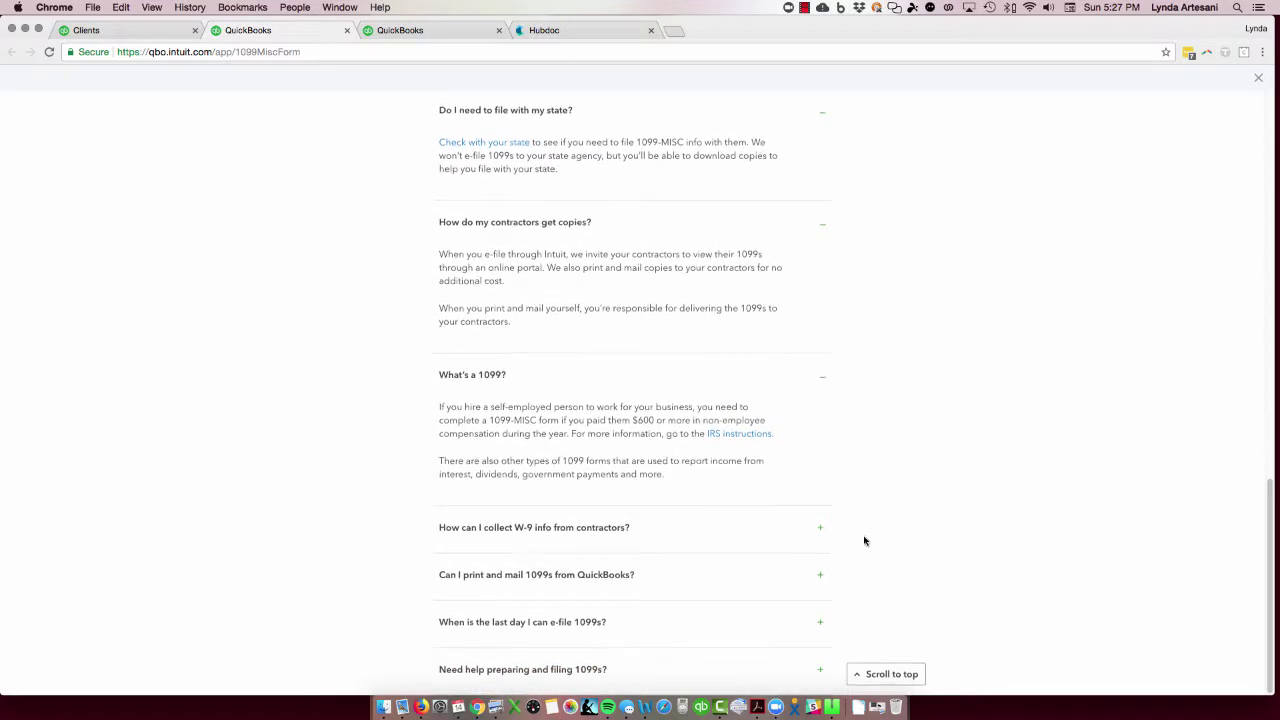
{"action": "left_click", "coordinate": [617, 535]}
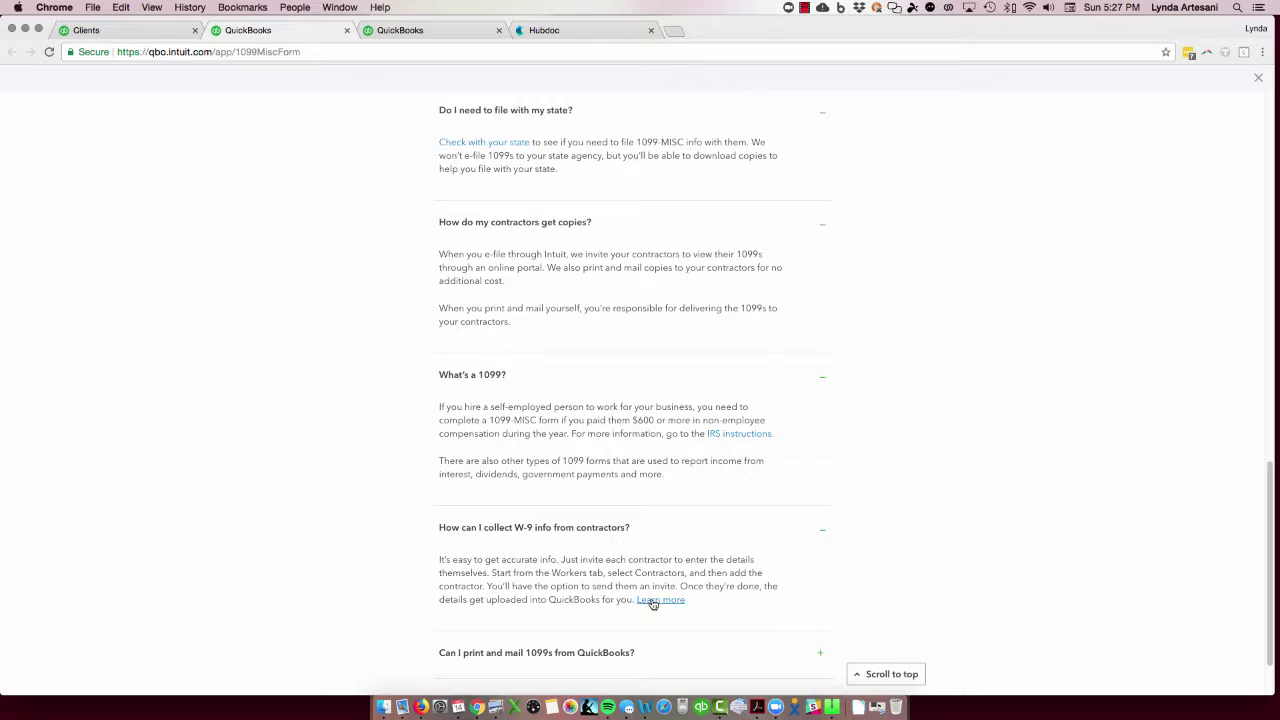
Step: Expand the print-and-mail, last e-file day, and 'Need help preparing and filing 1099s?' answers
{"action": "scroll", "coordinate": [652, 603], "scroll_direction": "down", "scroll_amount": 2}
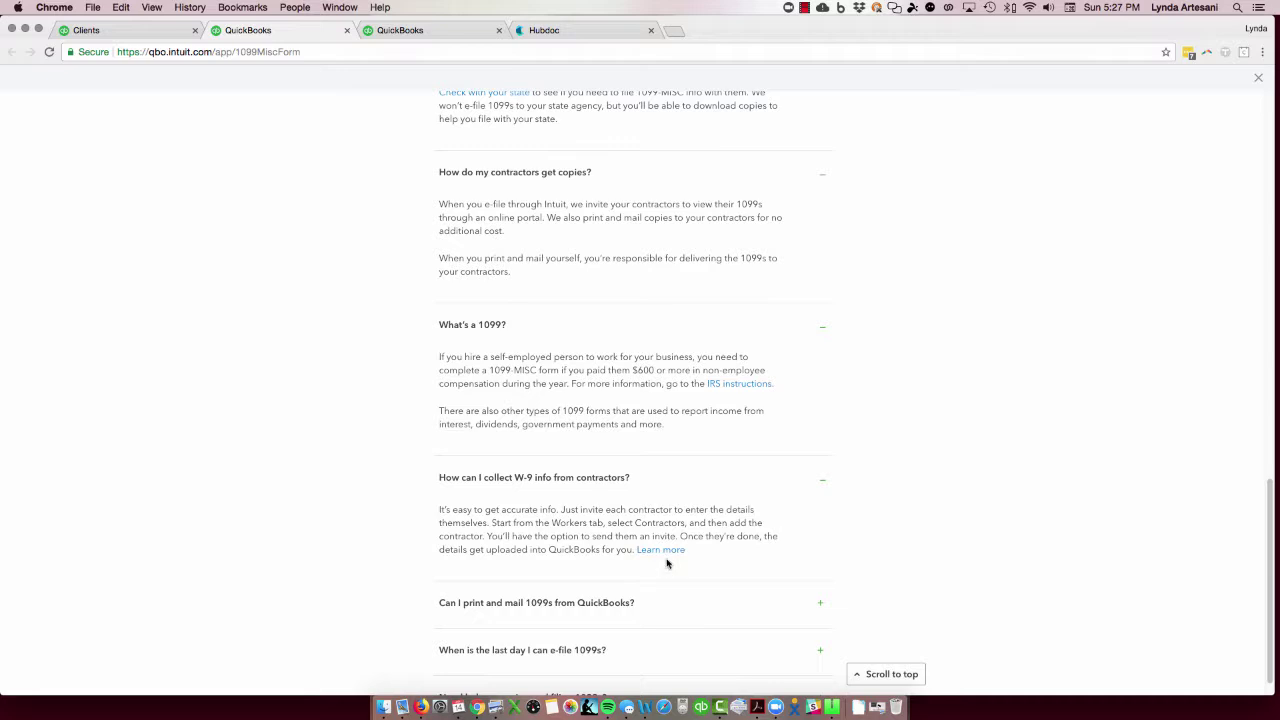
{"action": "left_click", "coordinate": [616, 605]}
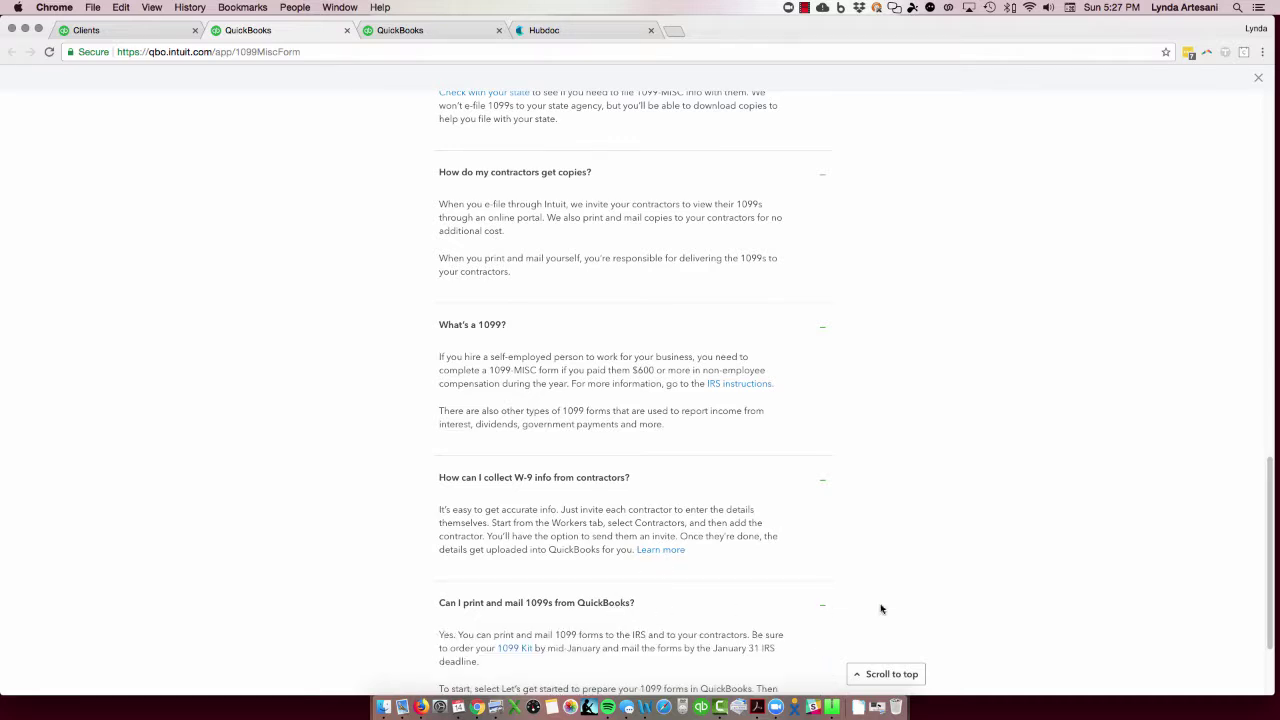
{"action": "scroll", "coordinate": [1100, 597], "scroll_direction": "down", "scroll_amount": 3}
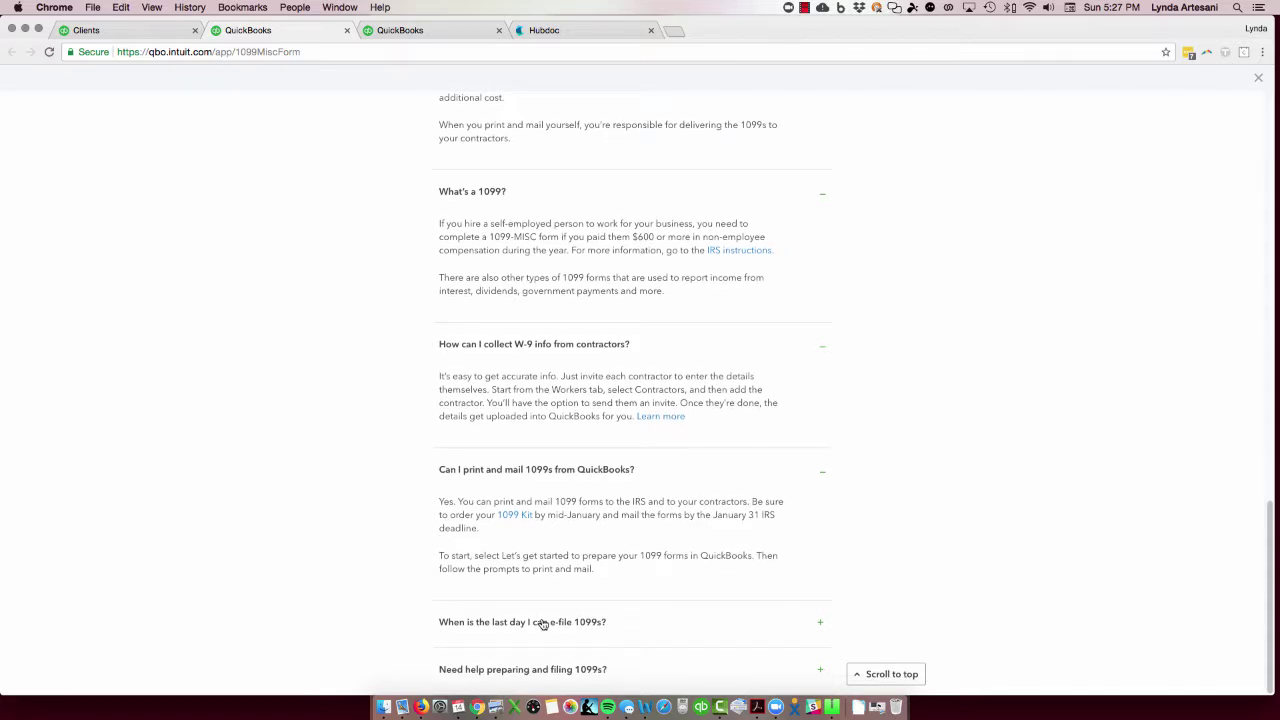
{"action": "left_click", "coordinate": [543, 623]}
{"action": "scroll", "coordinate": [898, 598], "scroll_direction": "down", "scroll_amount": 1}
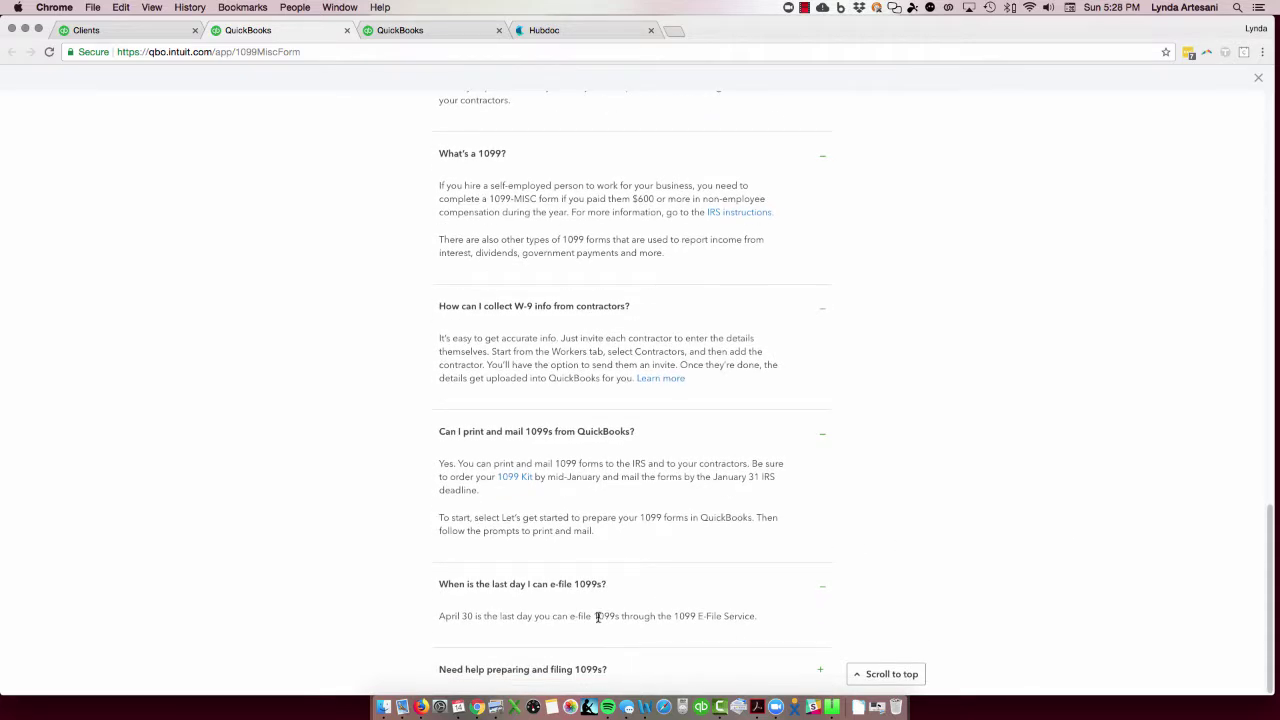
{"action": "left_click", "coordinate": [558, 670]}
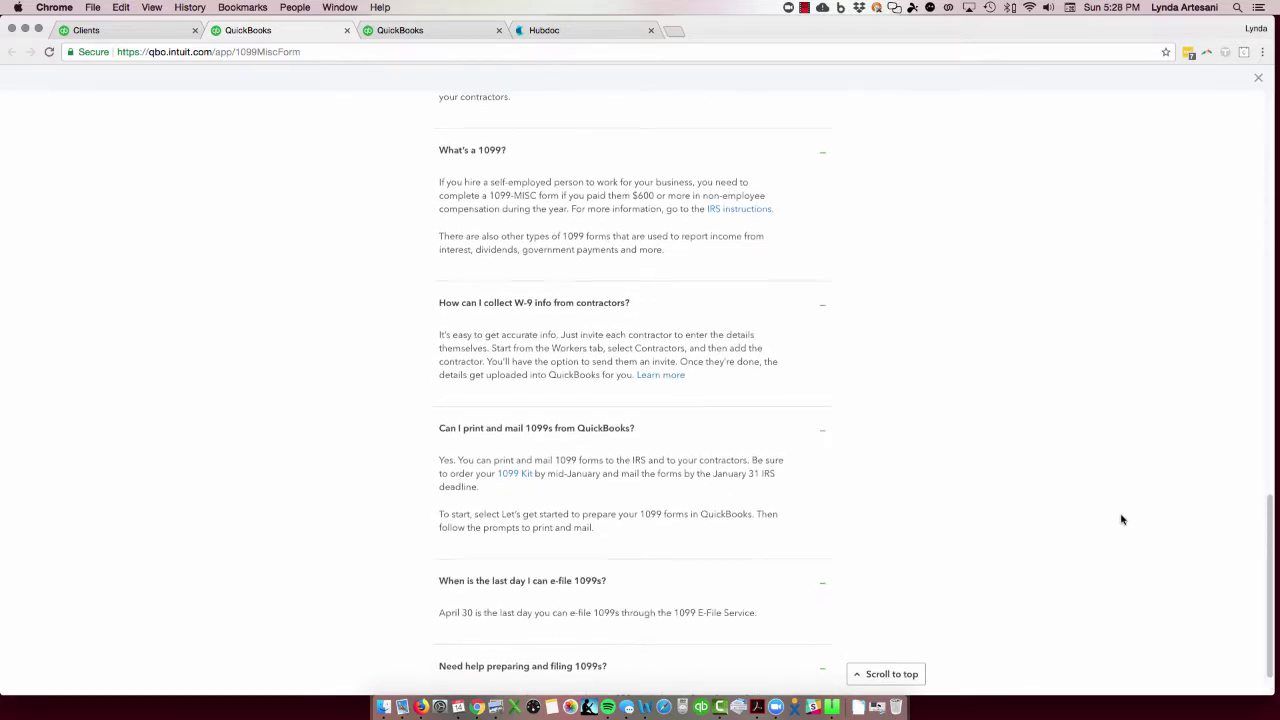
{"action": "scroll", "coordinate": [1120, 518], "scroll_direction": "down", "scroll_amount": 1}
{"action": "scroll", "coordinate": [1121, 519], "scroll_direction": "up", "scroll_amount": 6}
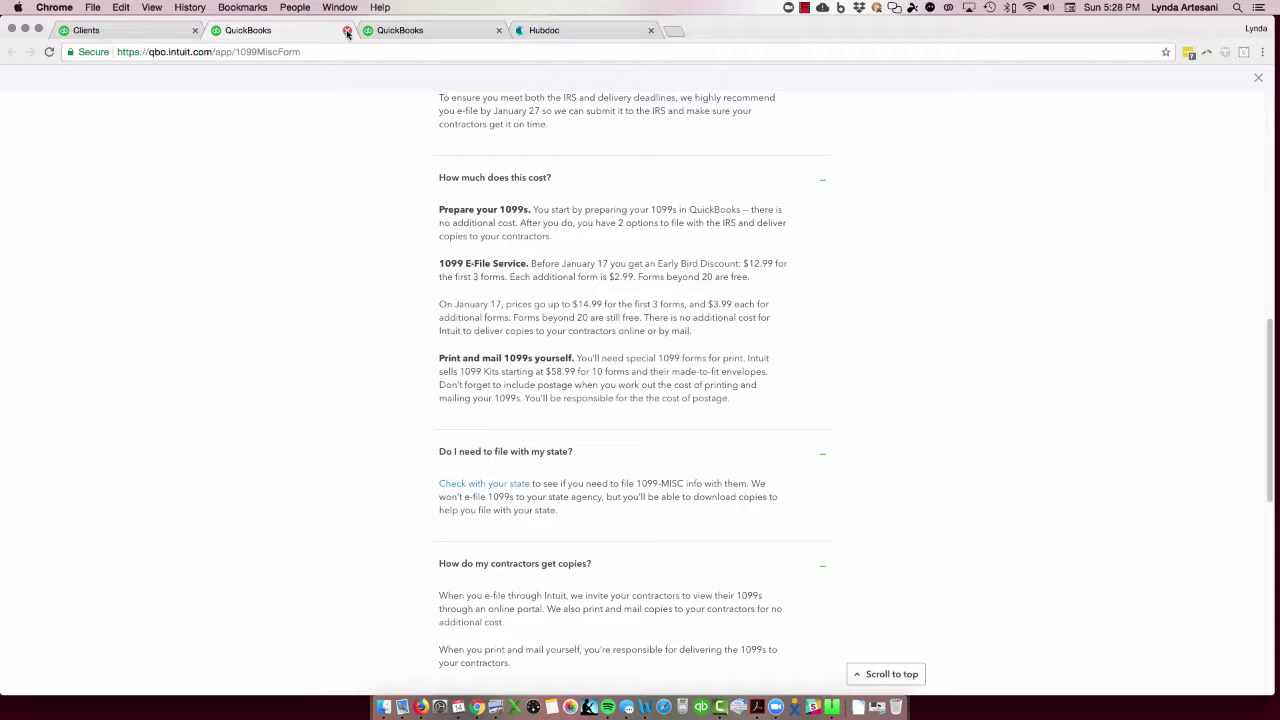
Step: Close the 1099 FAQ tab and go to the Workers Contractors list
{"action": "left_click", "coordinate": [347, 30]}
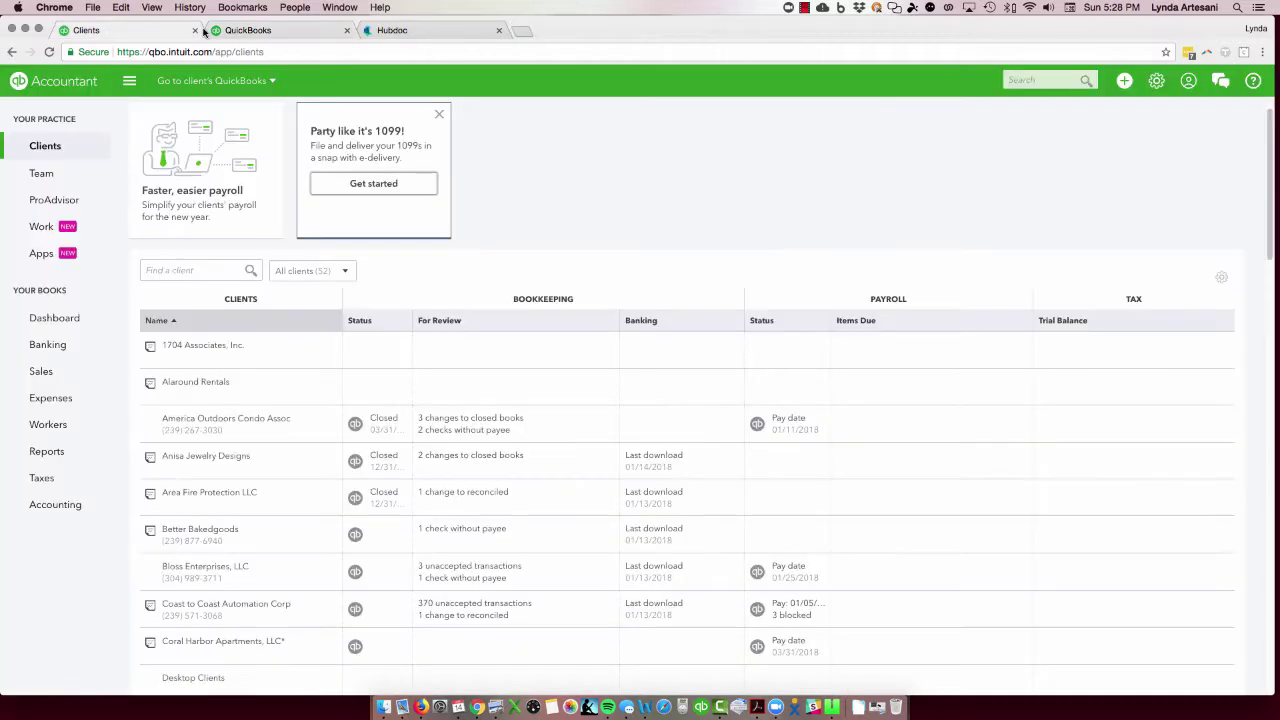
{"action": "left_click", "coordinate": [51, 426]}
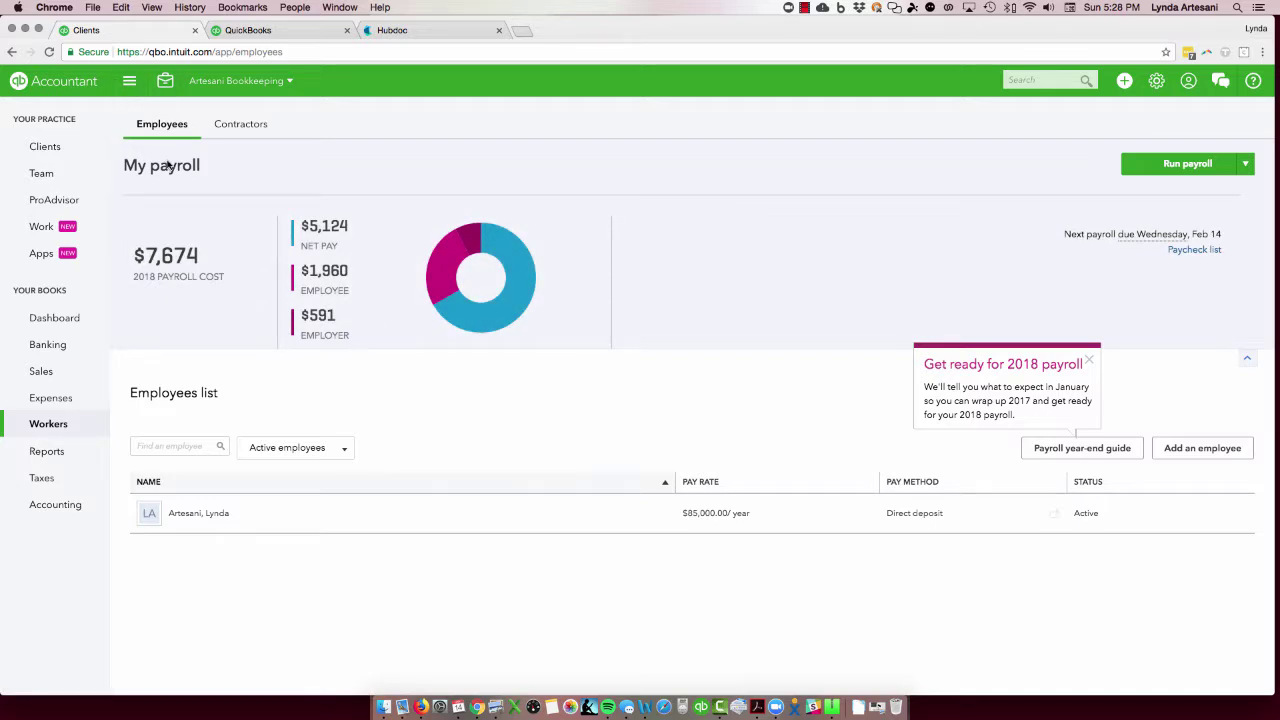
{"action": "left_click", "coordinate": [240, 125]}
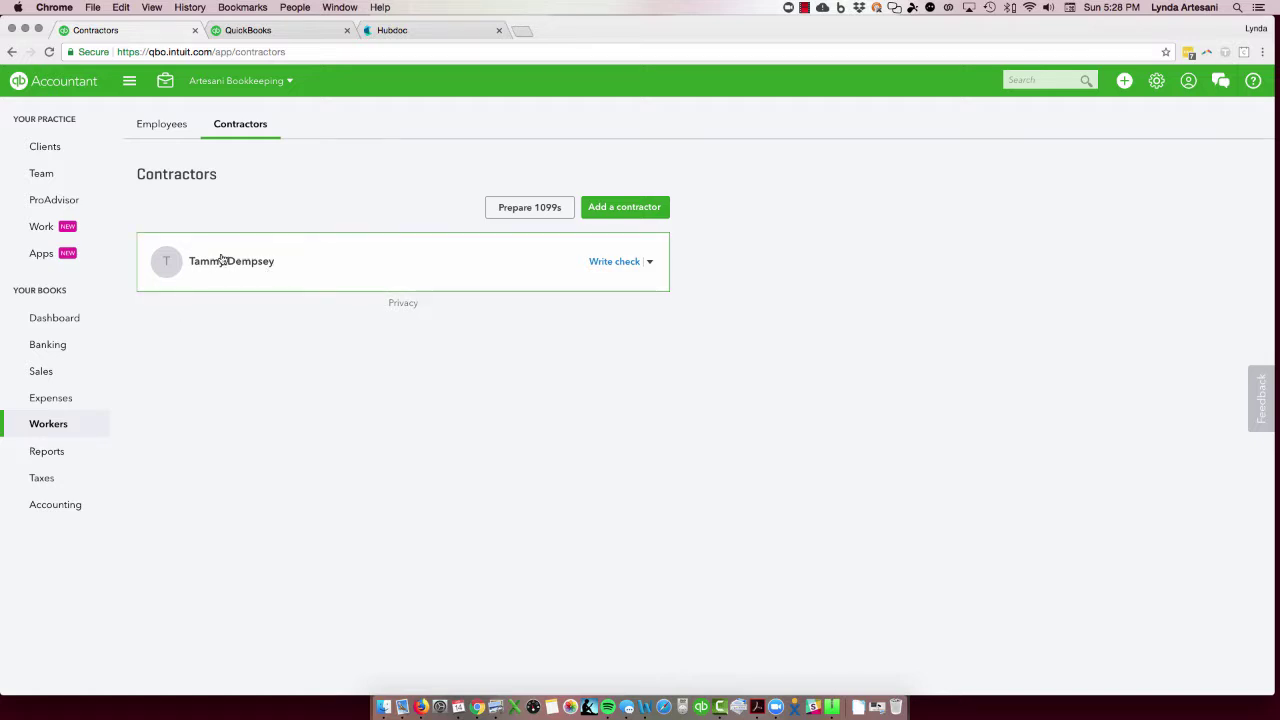
Step: Switch to the Sample Company2 client and open its empty Workers Contractors list
{"action": "left_click", "coordinate": [218, 81]}
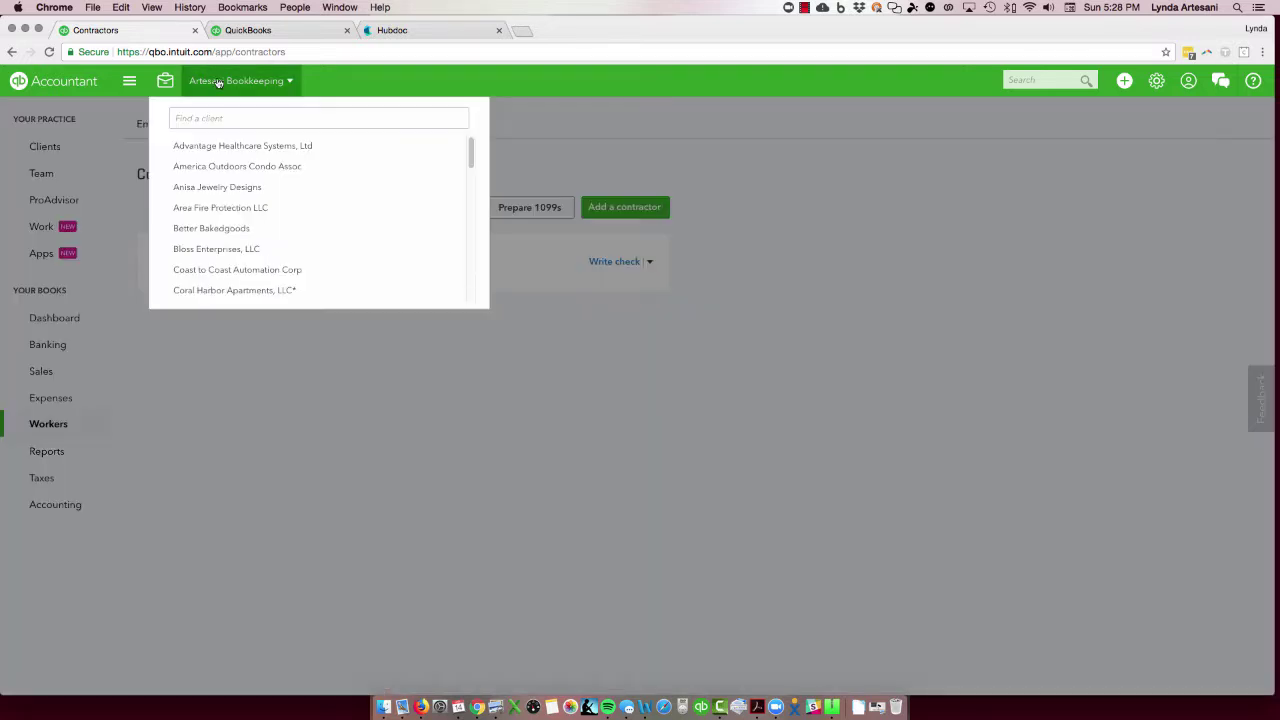
{"action": "scroll", "coordinate": [216, 274], "scroll_direction": "down", "scroll_amount": 5}
{"action": "scroll", "coordinate": [220, 278], "scroll_direction": "down", "scroll_amount": 5}
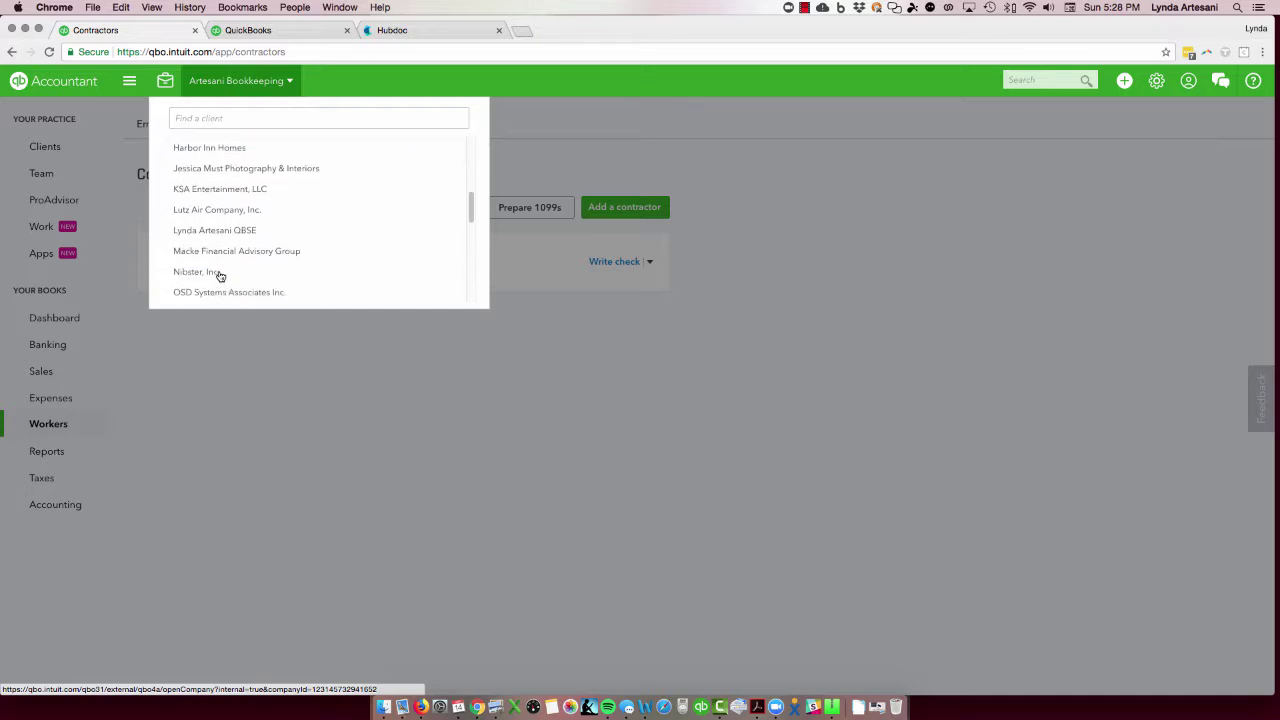
{"action": "left_click", "coordinate": [212, 289]}
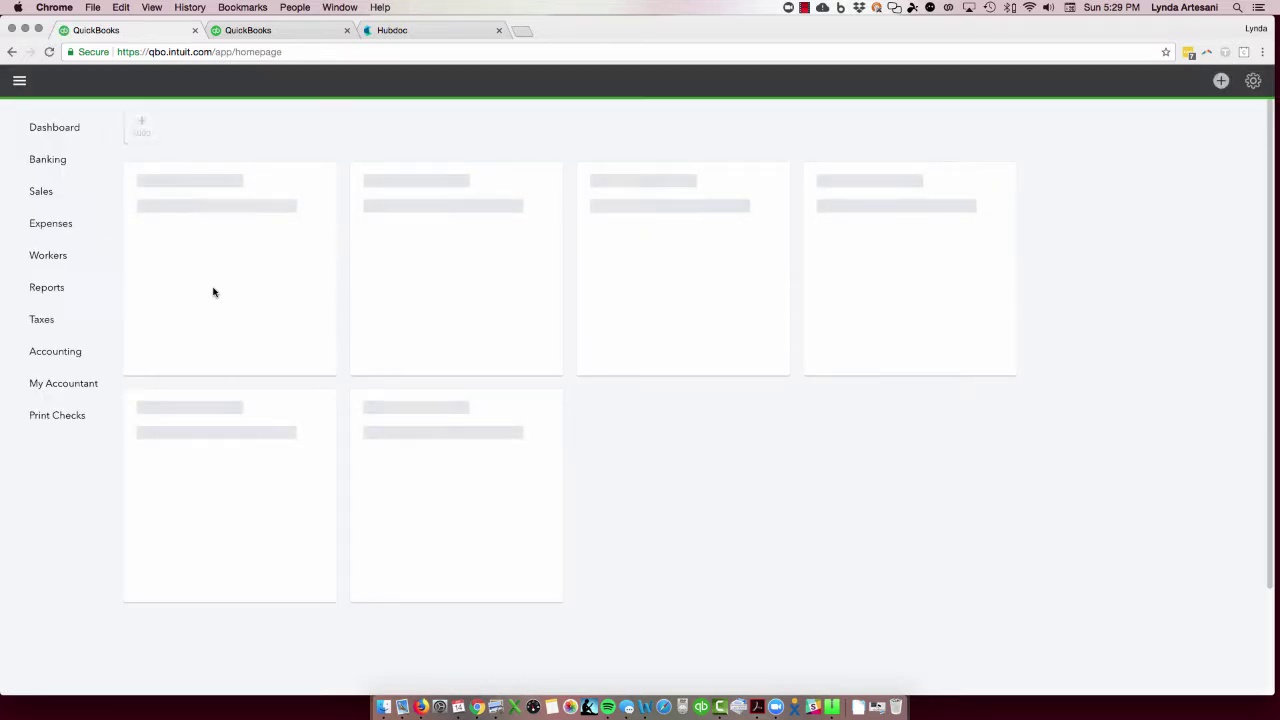
{"action": "left_click", "coordinate": [49, 256]}
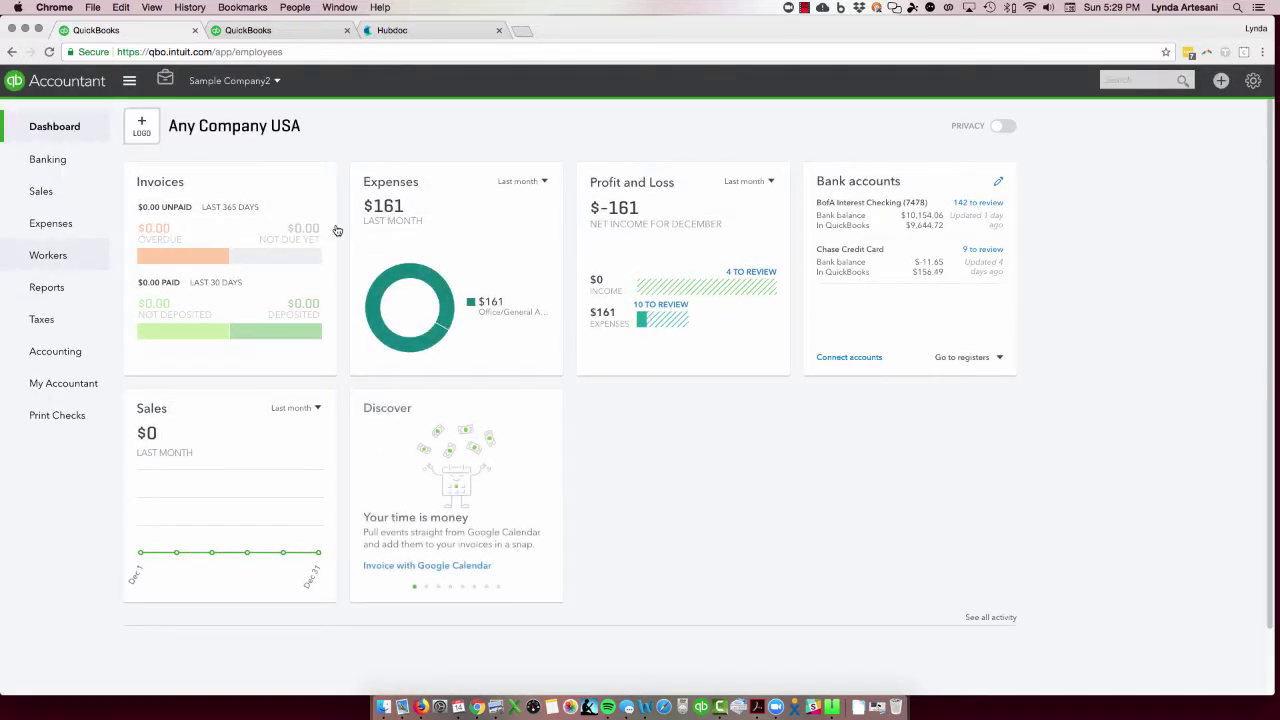
{"action": "left_click", "coordinate": [62, 258]}
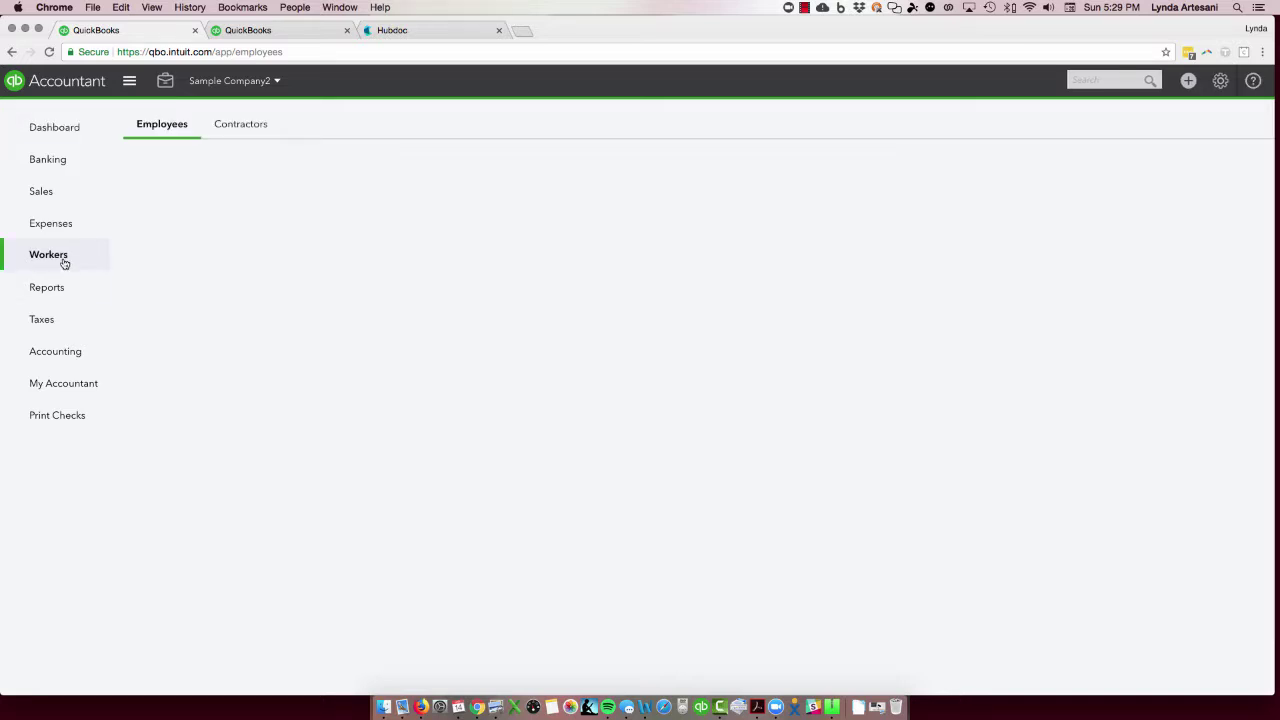
{"action": "left_click", "coordinate": [254, 126]}
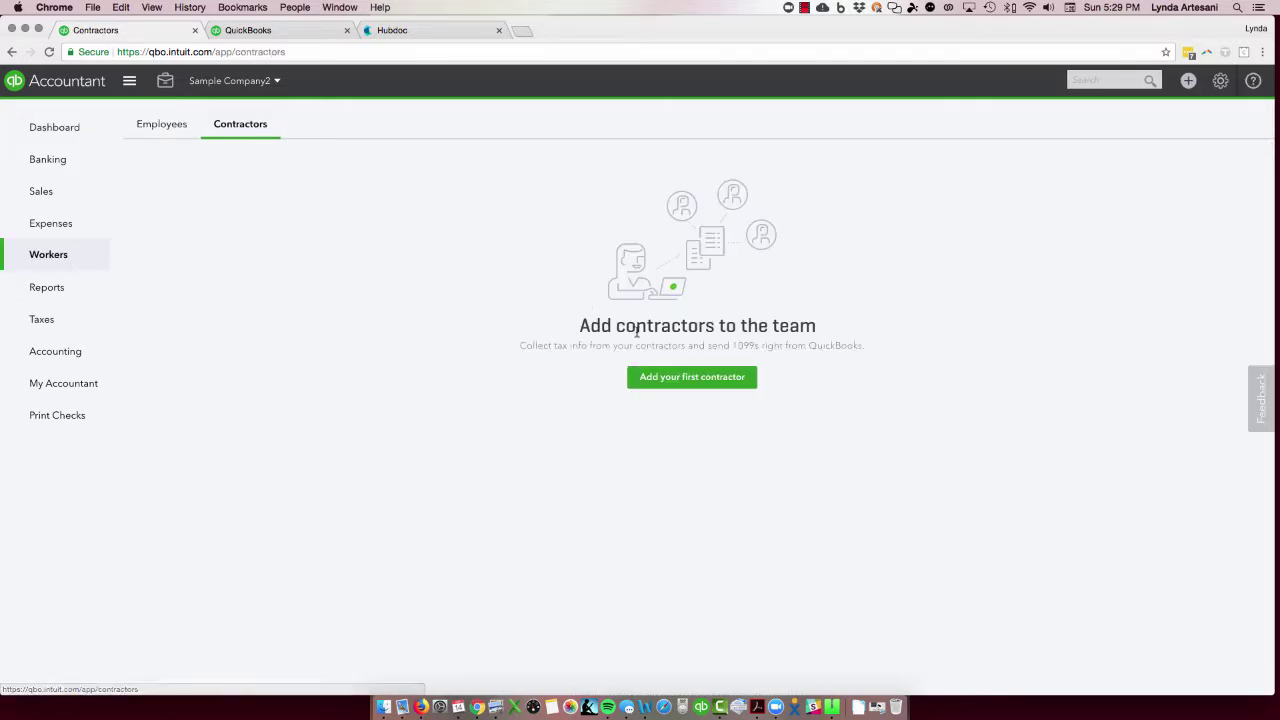
Step: Add the first contractor with a display name and e-mail address, unchecking the tax-info invite
{"action": "left_click", "coordinate": [686, 379]}
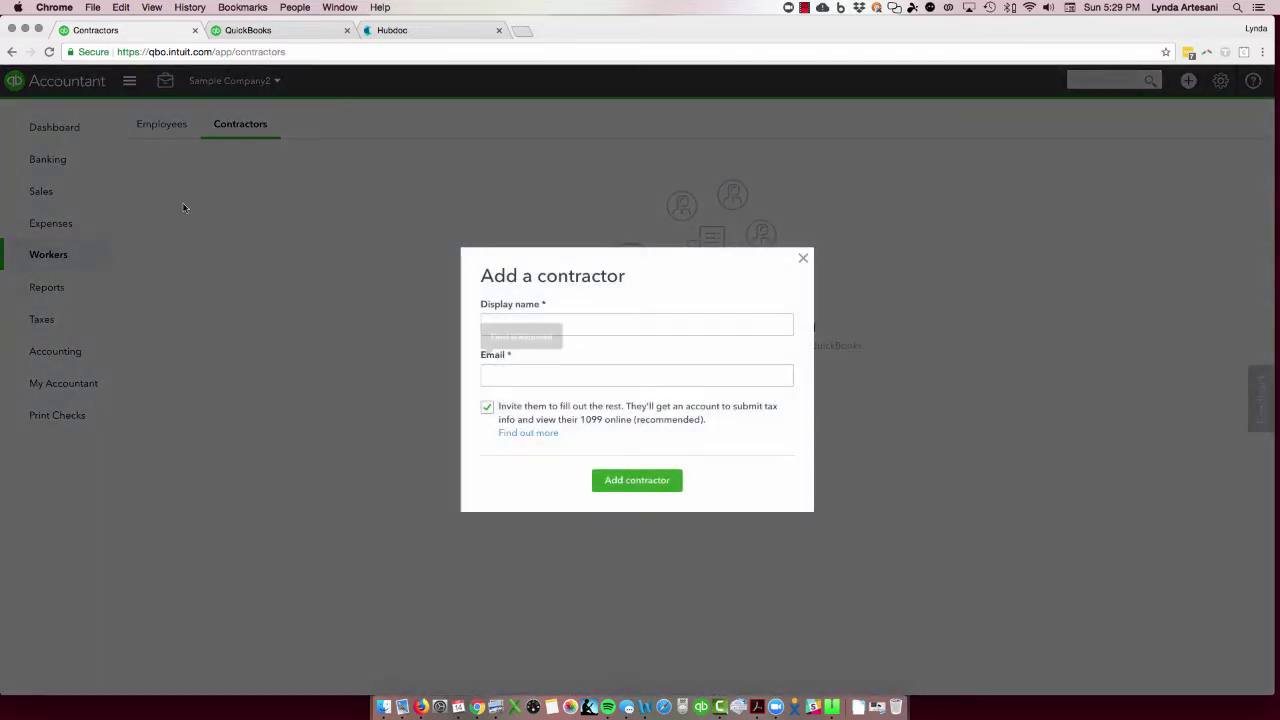
{"action": "left_click", "coordinate": [514, 322]}
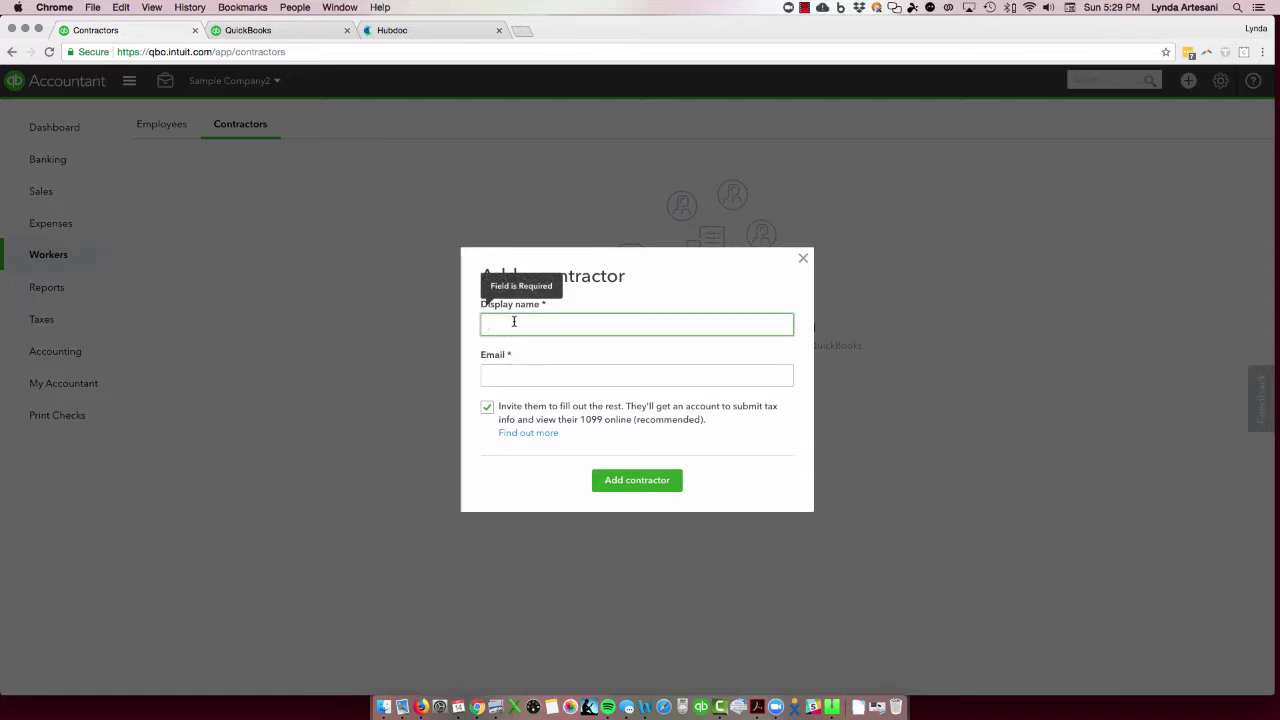
{"action": "type", "text": "Joe Bo"}
{"action": "key", "text": "BackSpace"}
{"action": "key", "text": "BackSpace"}
{"action": "type", "text": "Bananas"}
{"action": "key", "text": "Tab"}
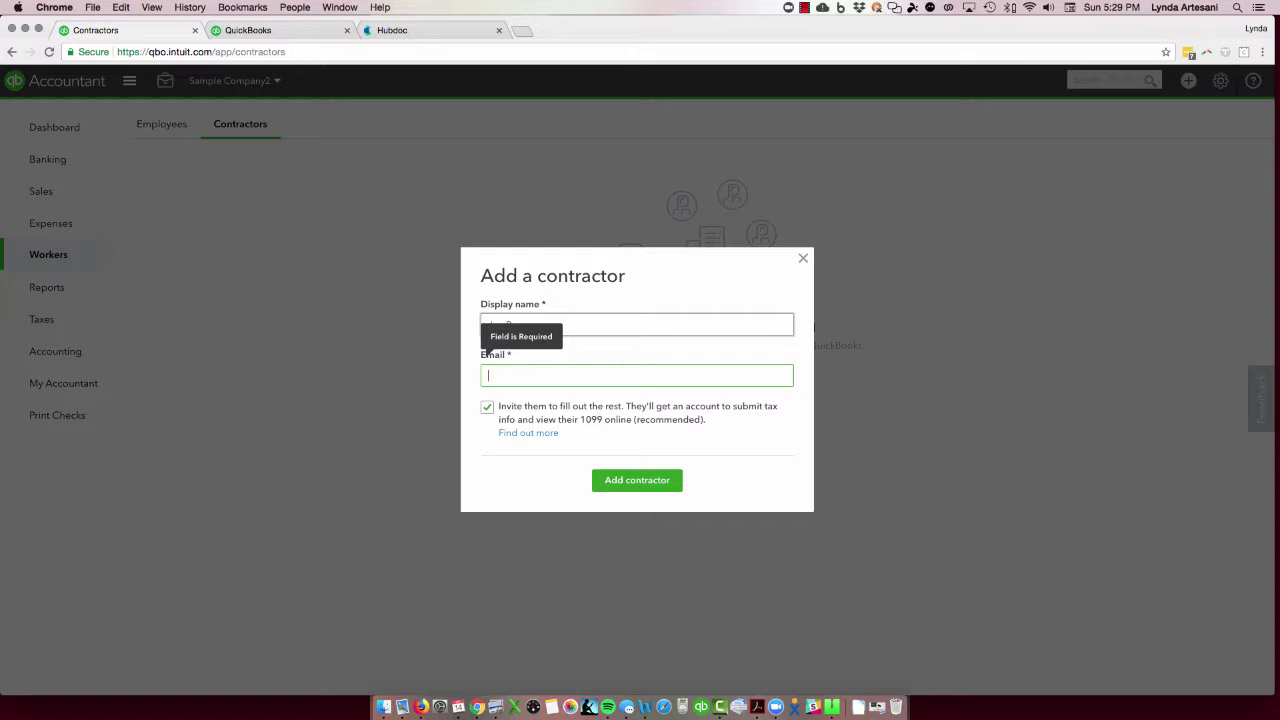
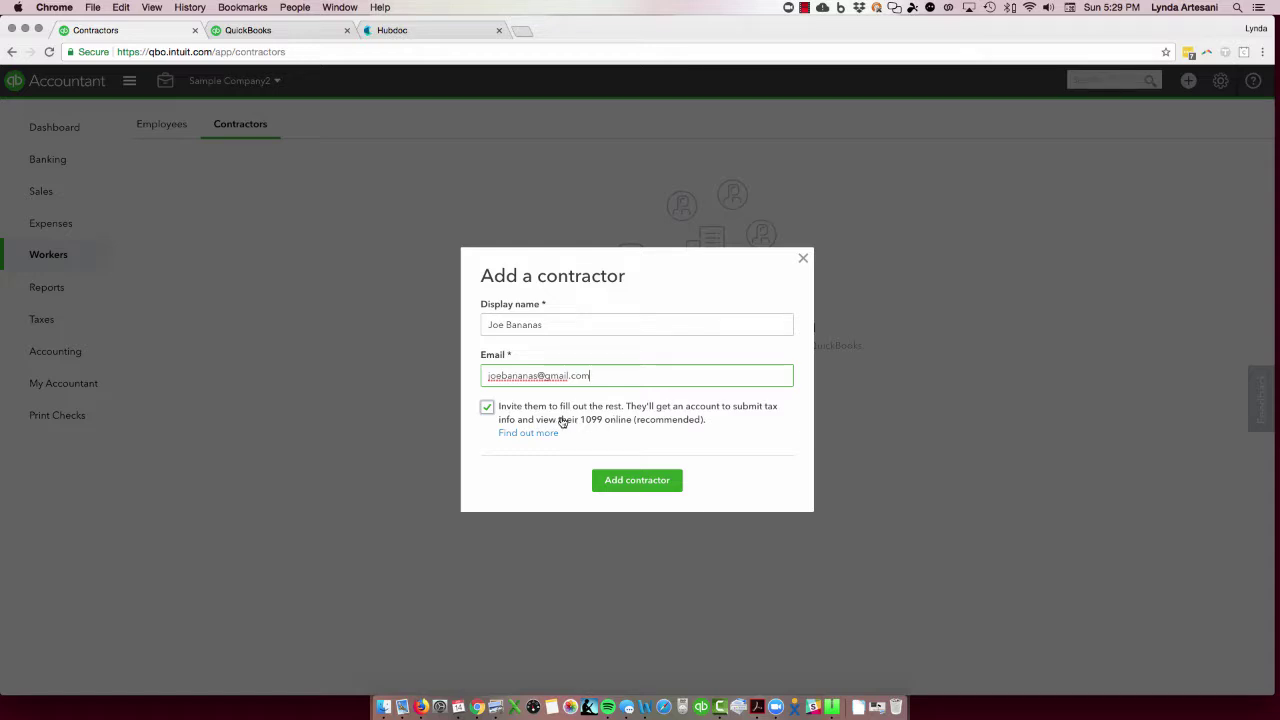
{"action": "left_click", "coordinate": [487, 407]}
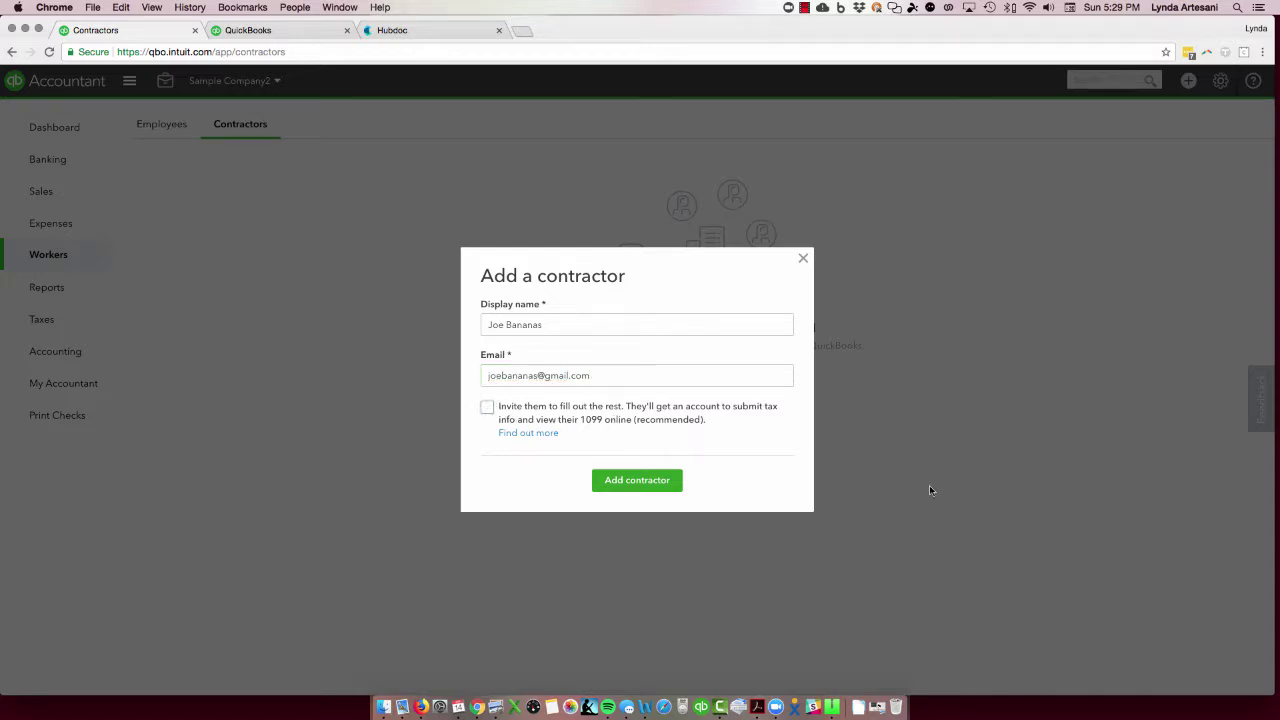
{"action": "left_click", "coordinate": [629, 480]}
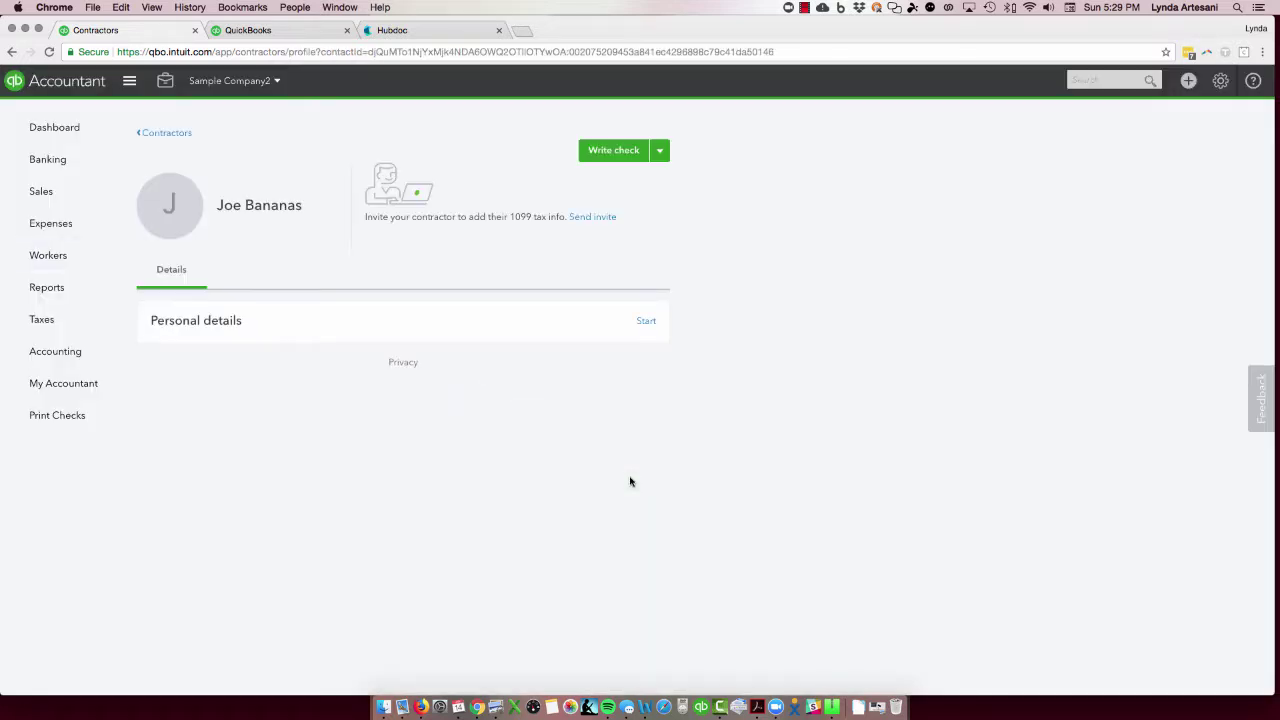
{"action": "left_click", "coordinate": [645, 321]}
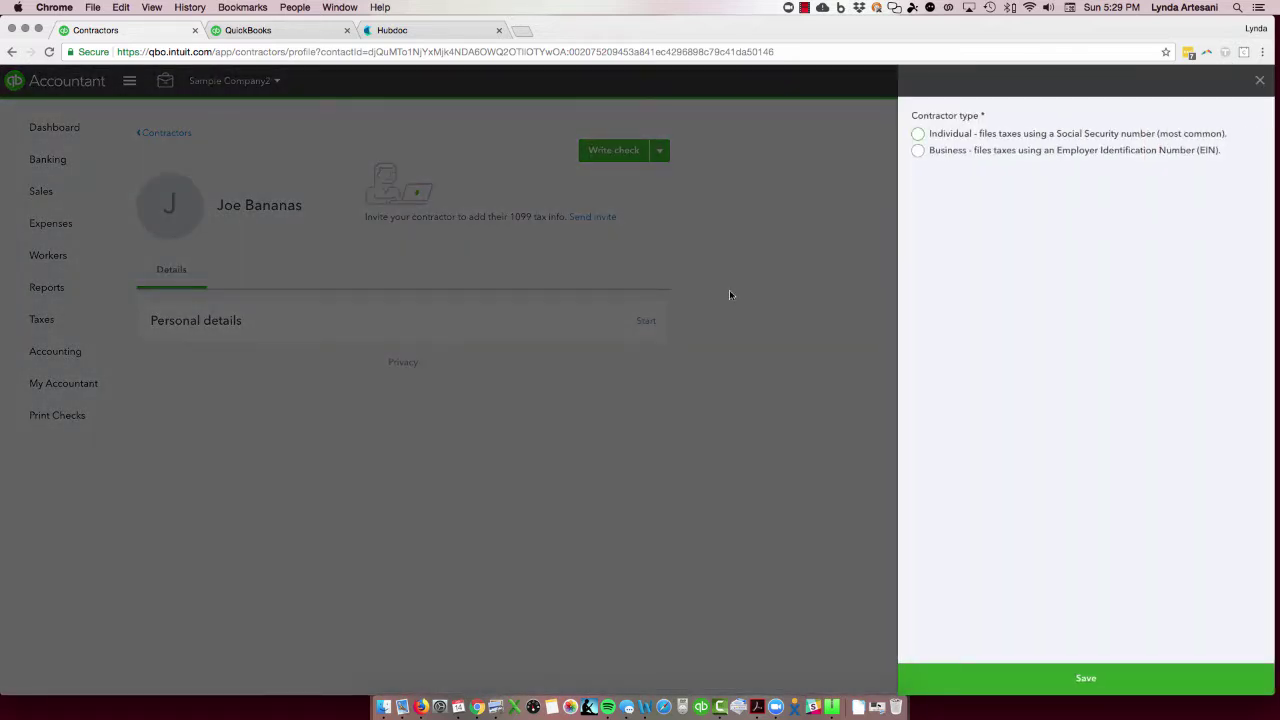
{"action": "left_click", "coordinate": [919, 139]}
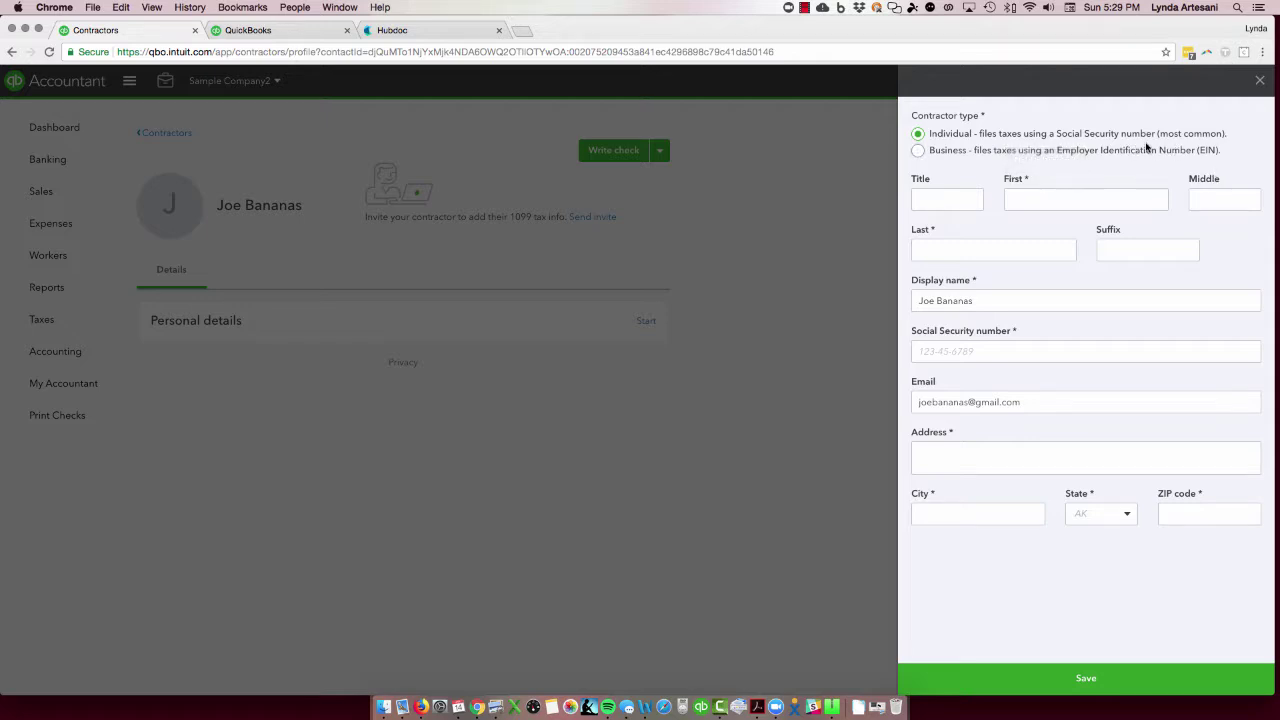
{"action": "left_click", "coordinate": [956, 202]}
{"action": "left_click", "coordinate": [1259, 82]}
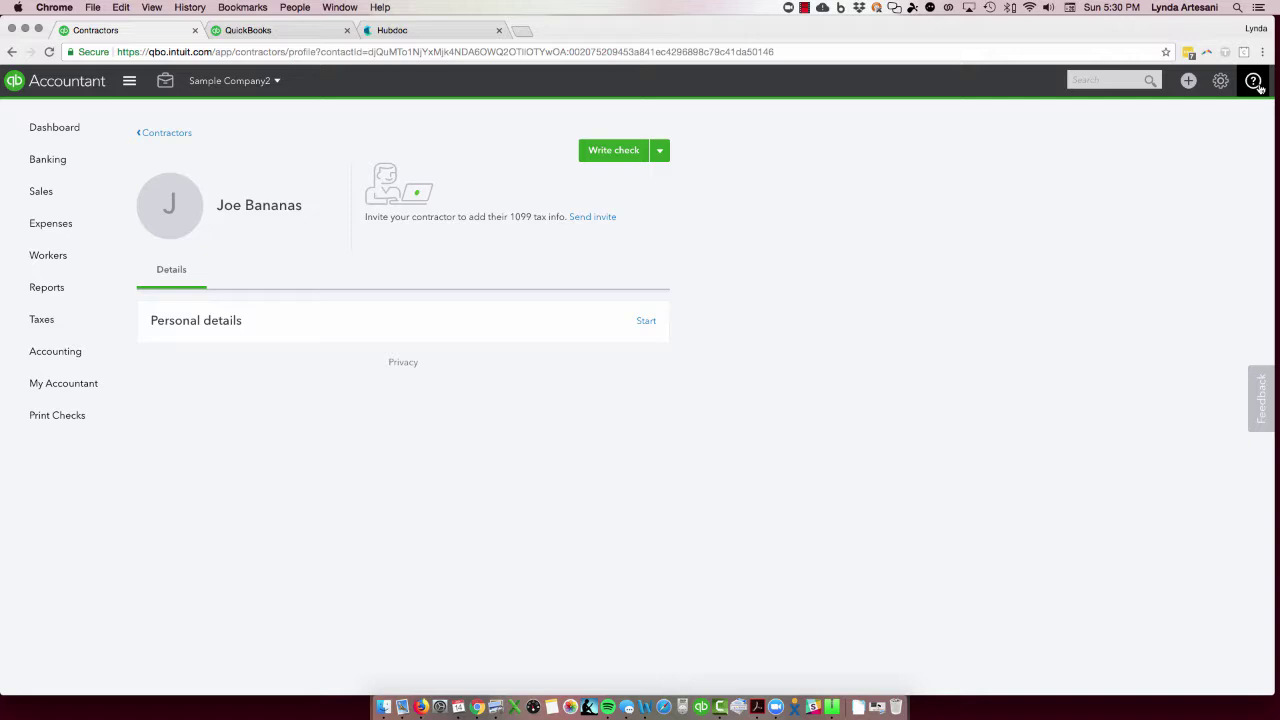
Step: Go back to Contractors and launch the Prepare 1099s wizard with Let's get started
{"action": "left_click", "coordinate": [158, 133]}
{"action": "left_click", "coordinate": [546, 214]}
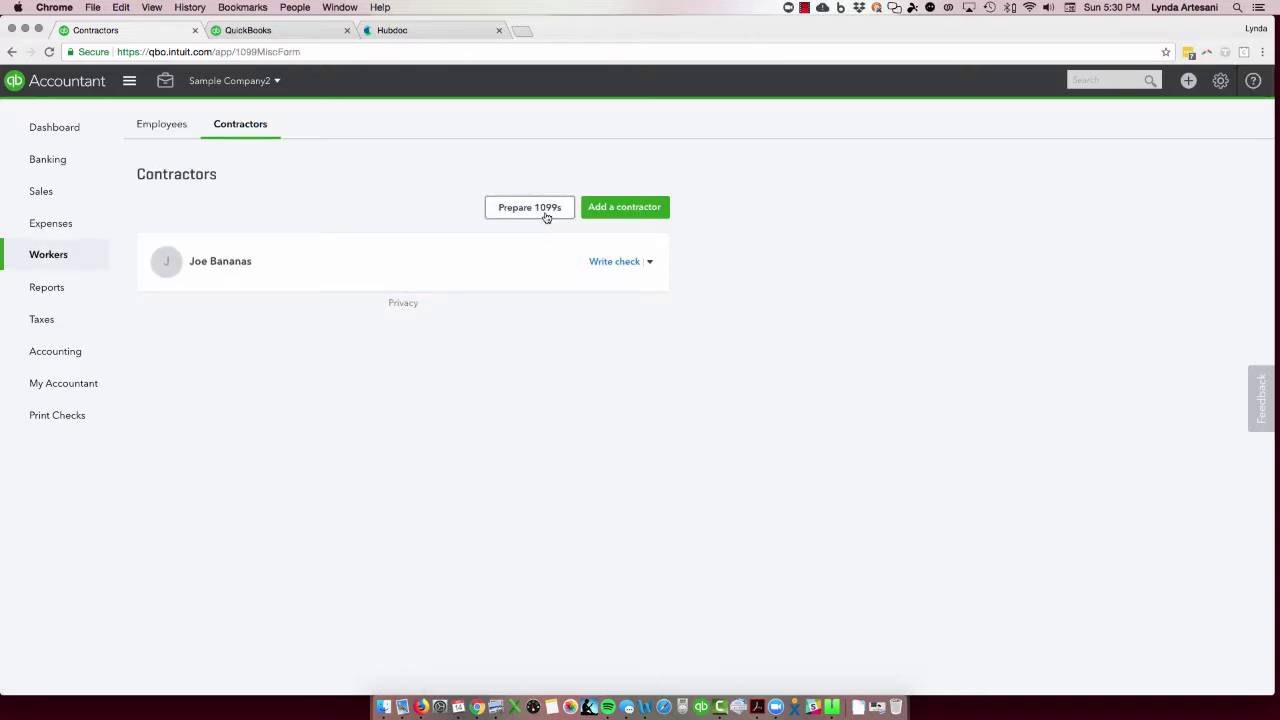
{"action": "scroll", "coordinate": [750, 537], "scroll_direction": "down", "scroll_amount": 2}
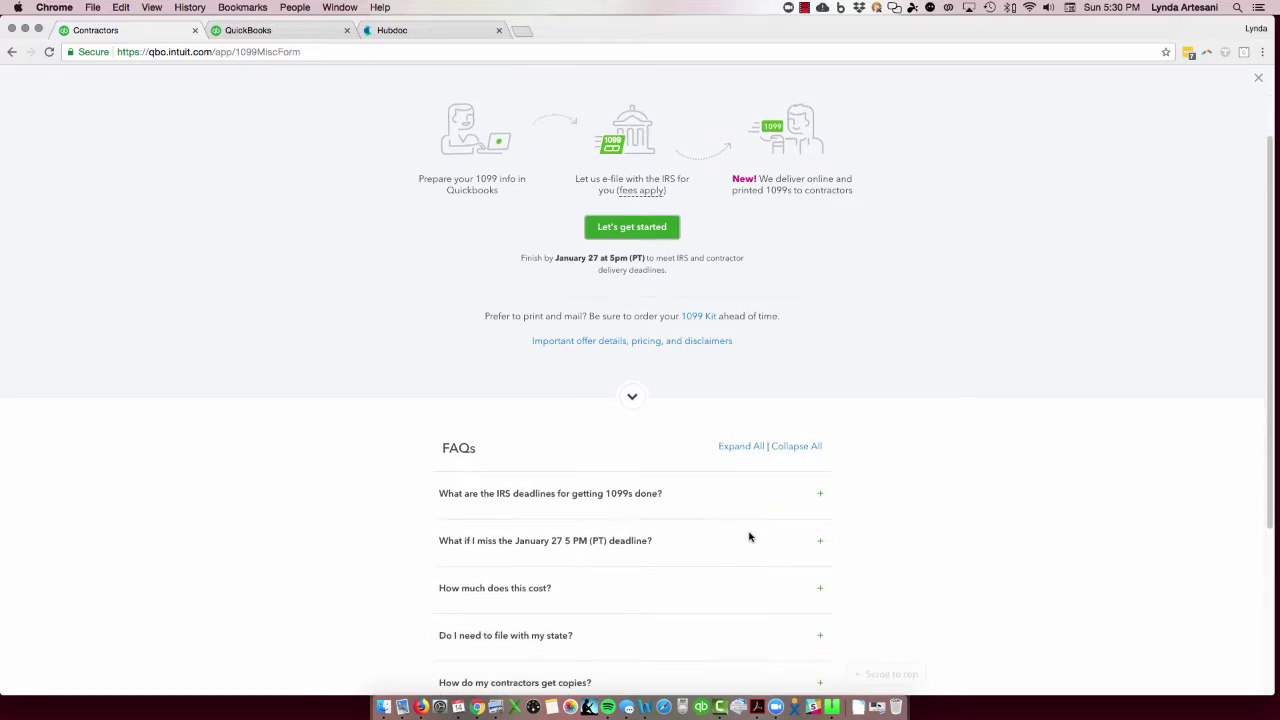
{"action": "scroll", "coordinate": [750, 537], "scroll_direction": "up", "scroll_amount": 2}
{"action": "left_click", "coordinate": [659, 290]}
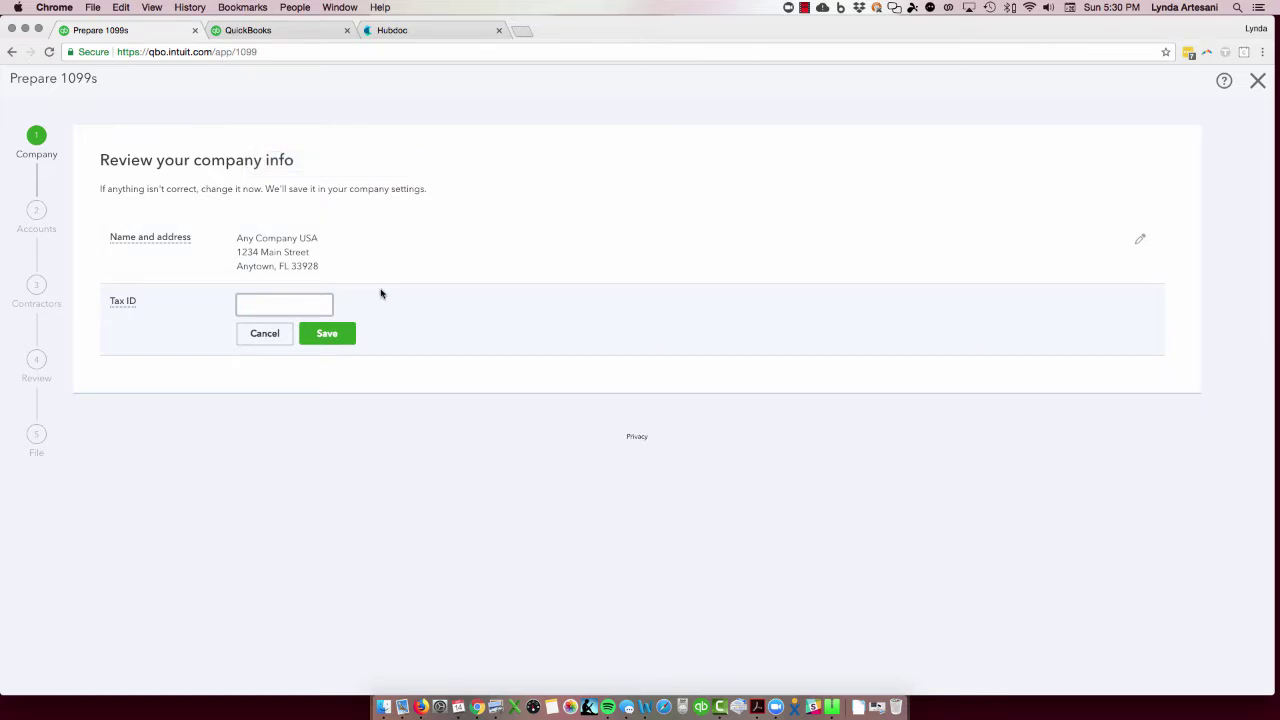
Step: Enter and save the company's tax ID, then advance to the accounts step
{"action": "type", "text": "12-12345"}
{"action": "type", "text": "6"}
{"action": "left_click", "coordinate": [327, 333]}
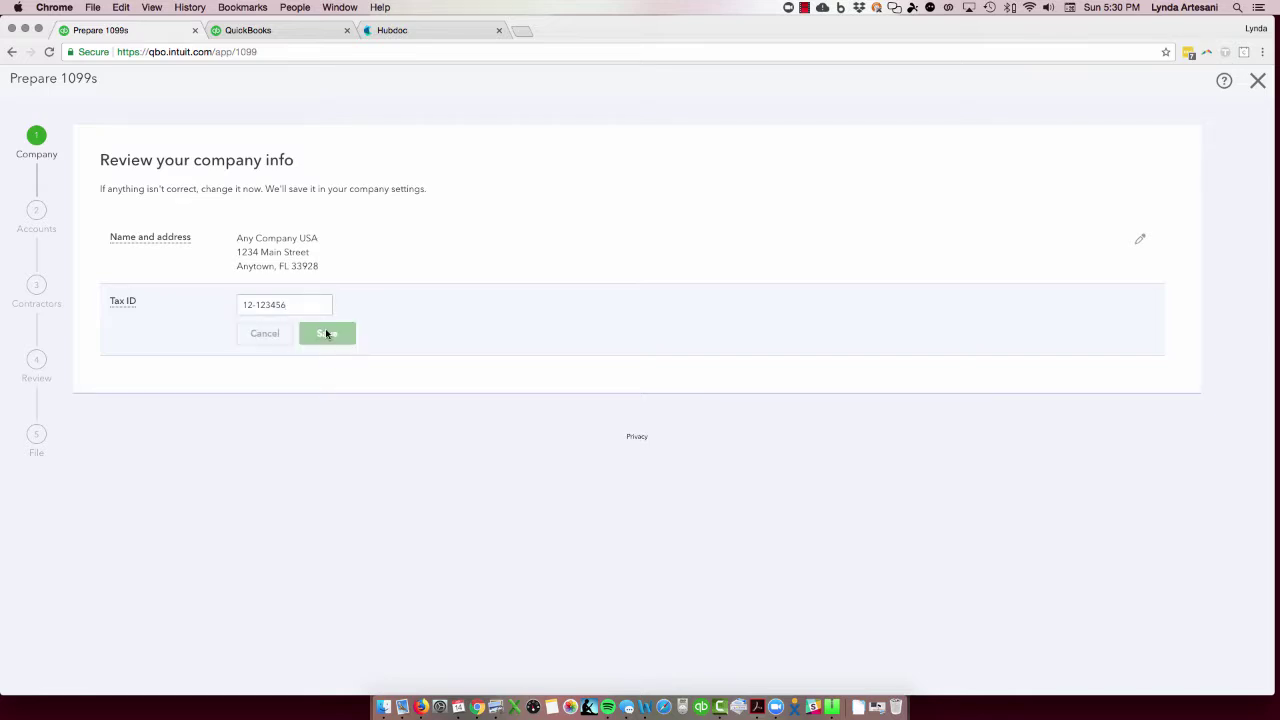
{"action": "left_click", "coordinate": [104, 380]}
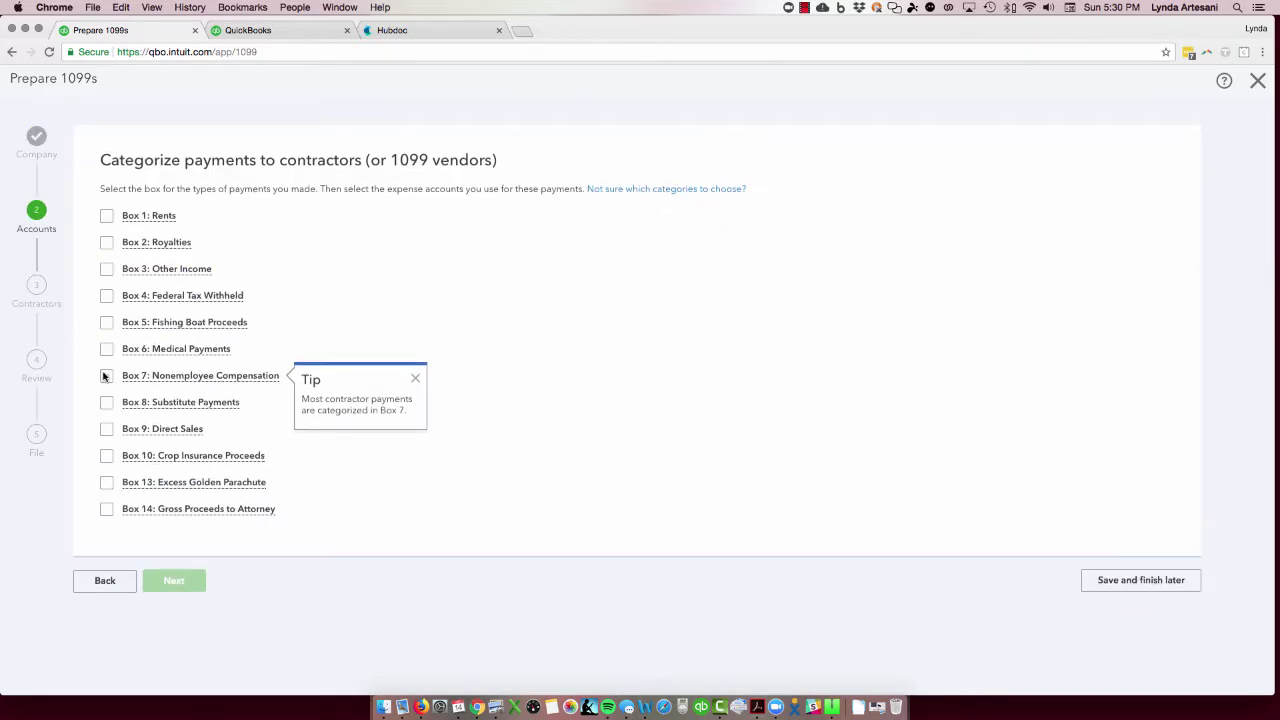
Step: Tick Box 7: Nonemployee Compensation and type 'Subcontratctor' into its account field
{"action": "left_click", "coordinate": [106, 378]}
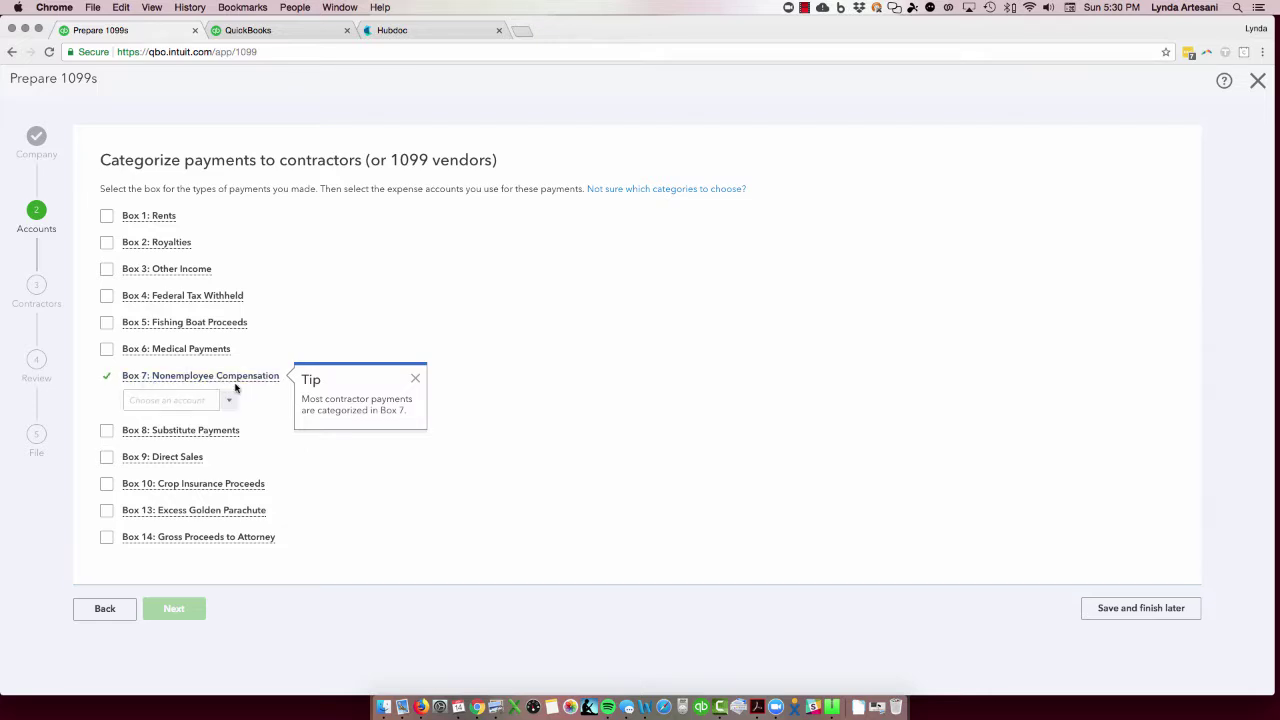
{"action": "left_click", "coordinate": [188, 400]}
{"action": "type", "text": "S"}
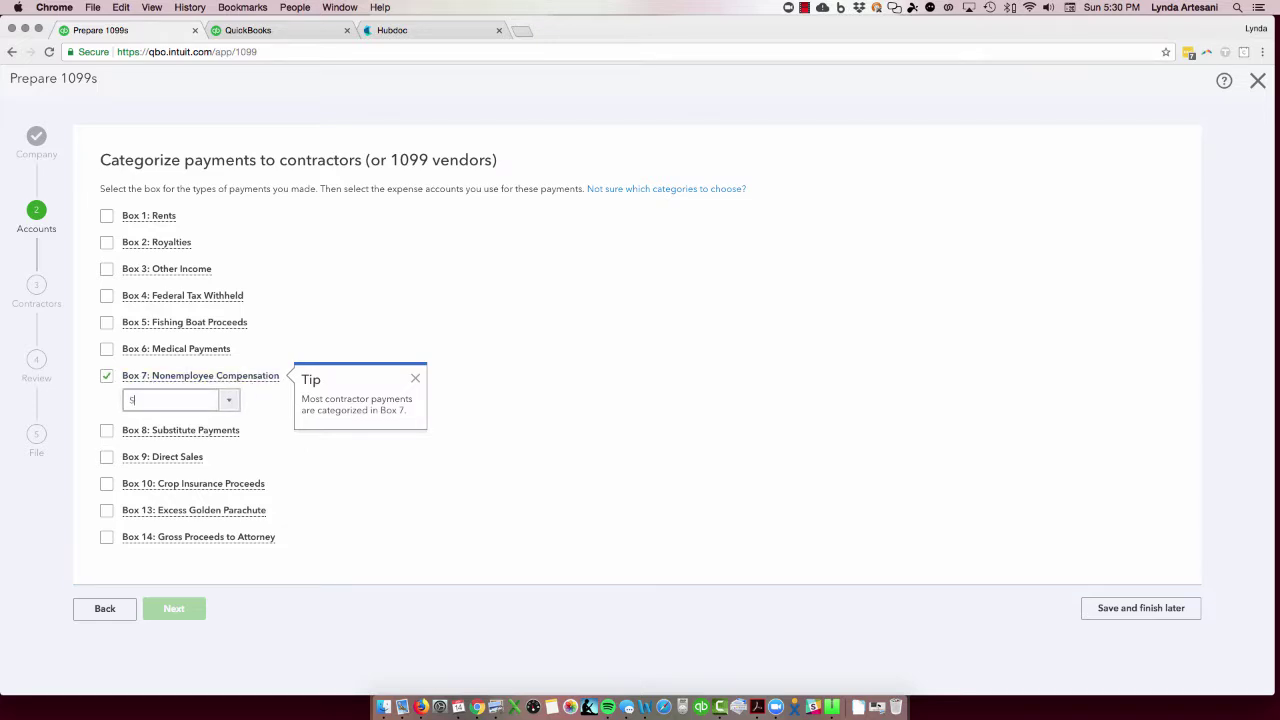
{"action": "type", "text": "ubcontratctor"}
{"action": "left_click", "coordinate": [754, 360]}
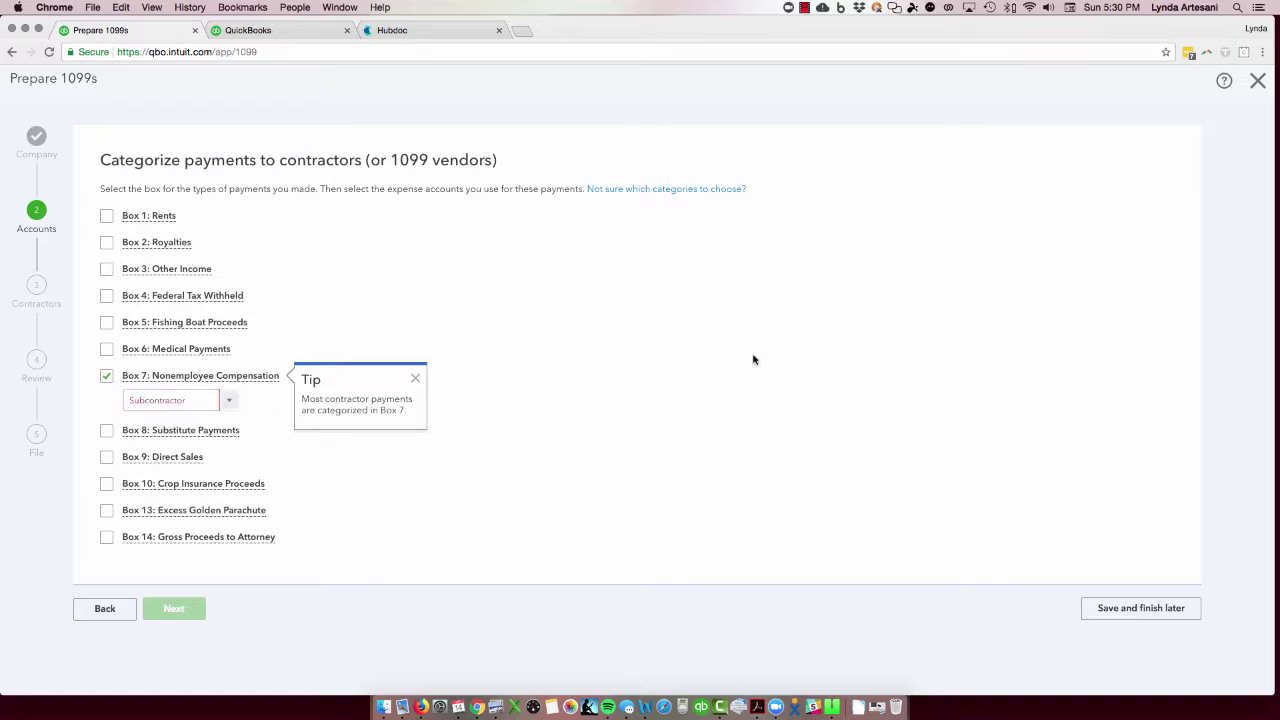
Step: Map Box 7 to the Computer & Internet expense account and advance to contractor review
{"action": "left_click", "coordinate": [229, 402]}
{"action": "scroll", "coordinate": [255, 537], "scroll_direction": "down", "scroll_amount": 5}
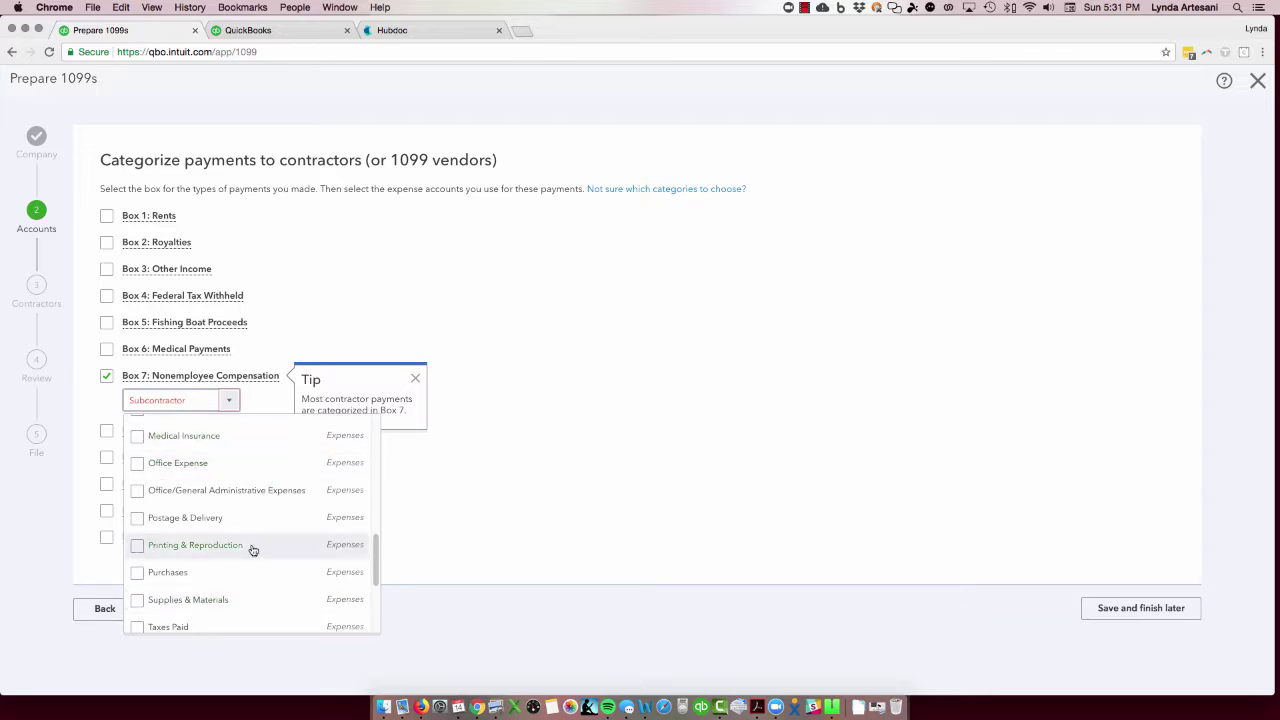
{"action": "scroll", "coordinate": [252, 549], "scroll_direction": "up", "scroll_amount": 3}
{"action": "scroll", "coordinate": [253, 550], "scroll_direction": "up", "scroll_amount": 2}
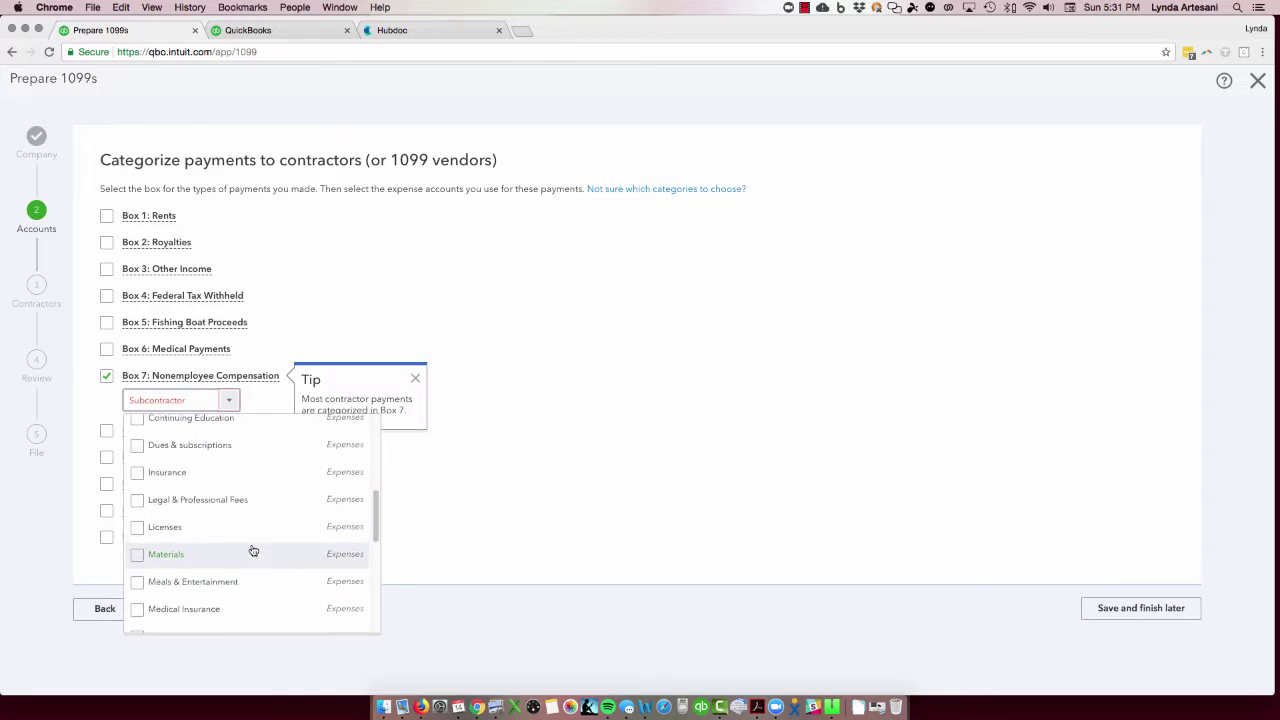
{"action": "scroll", "coordinate": [252, 549], "scroll_direction": "down", "scroll_amount": 5}
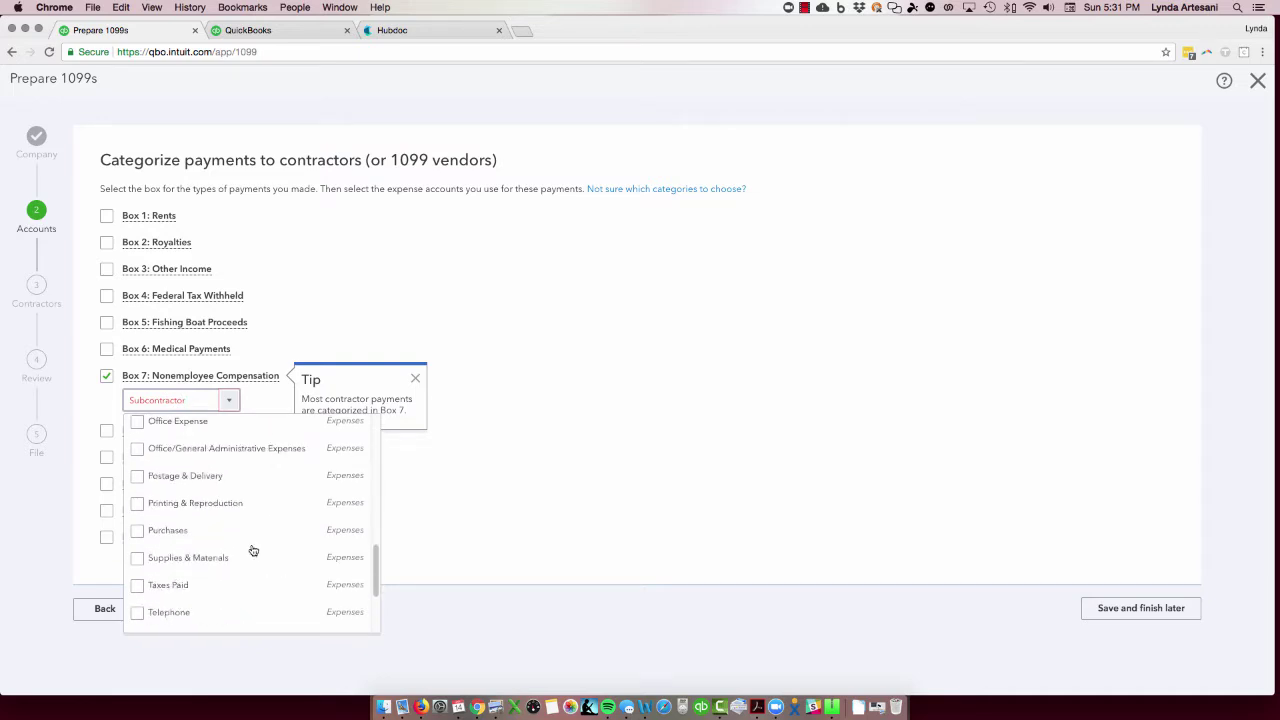
{"action": "scroll", "coordinate": [203, 486], "scroll_direction": "up", "scroll_amount": 6}
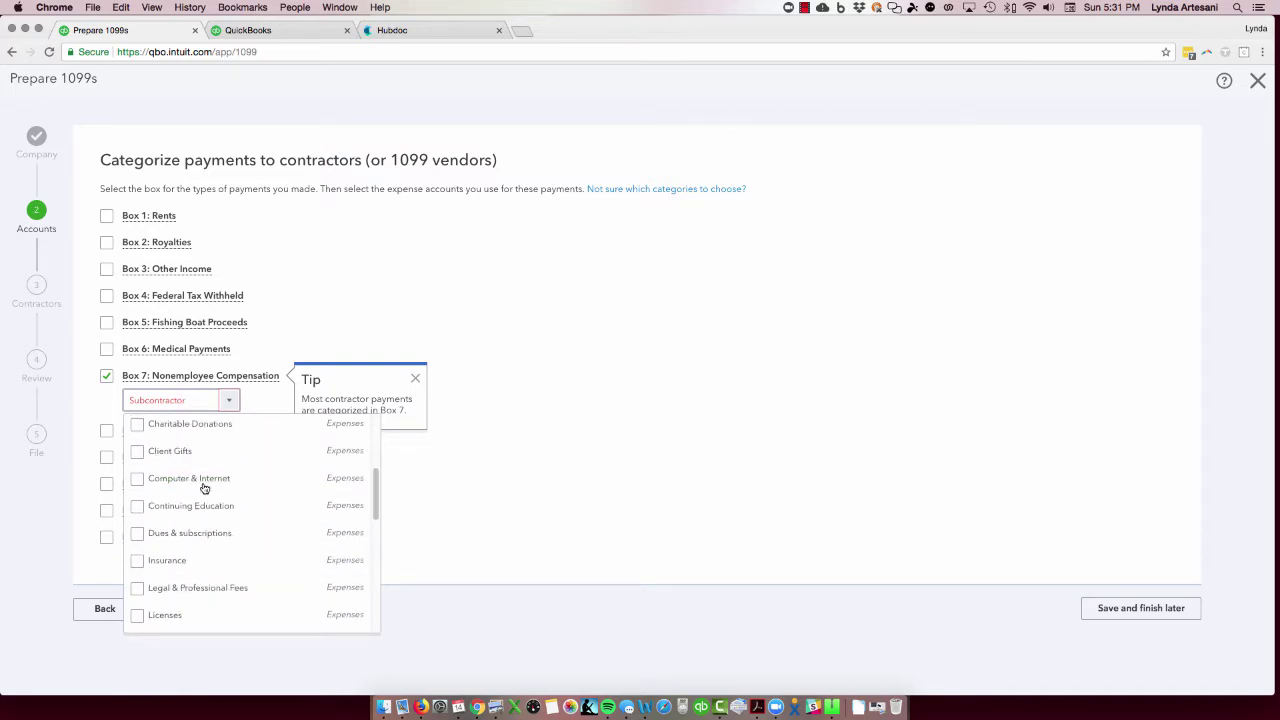
{"action": "left_click", "coordinate": [139, 481]}
{"action": "left_click", "coordinate": [591, 446]}
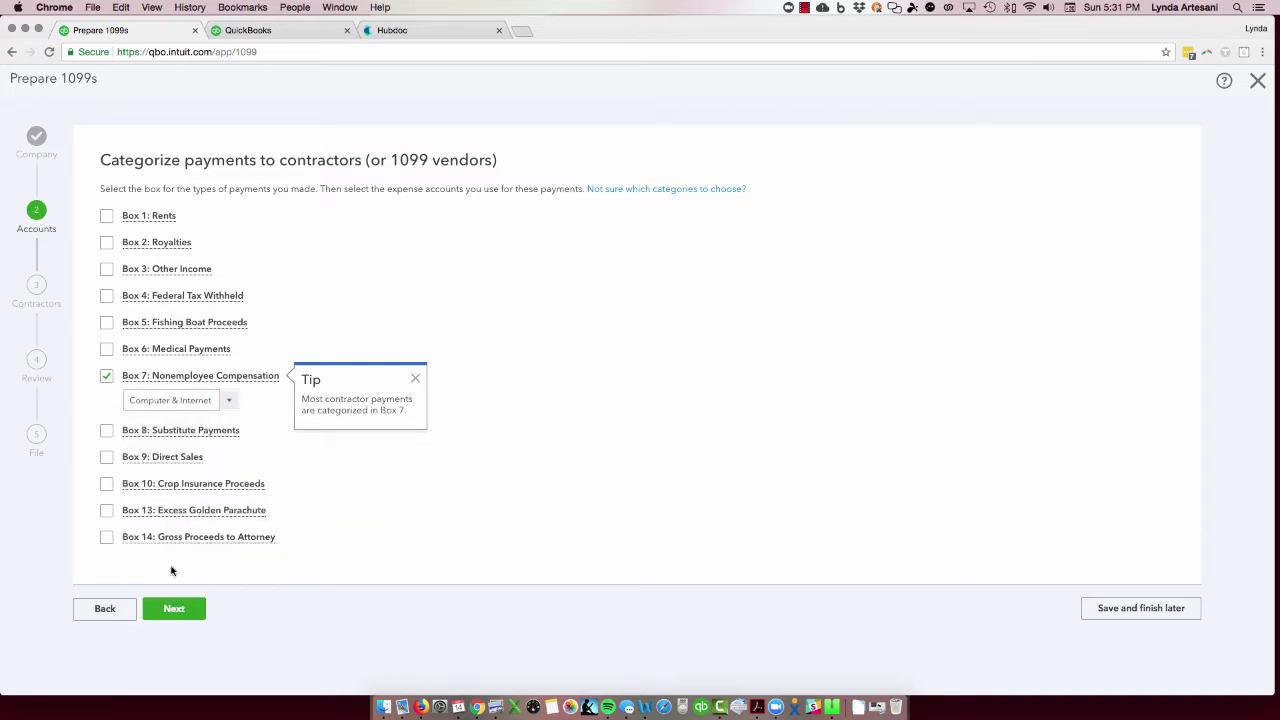
{"action": "left_click", "coordinate": [174, 609]}
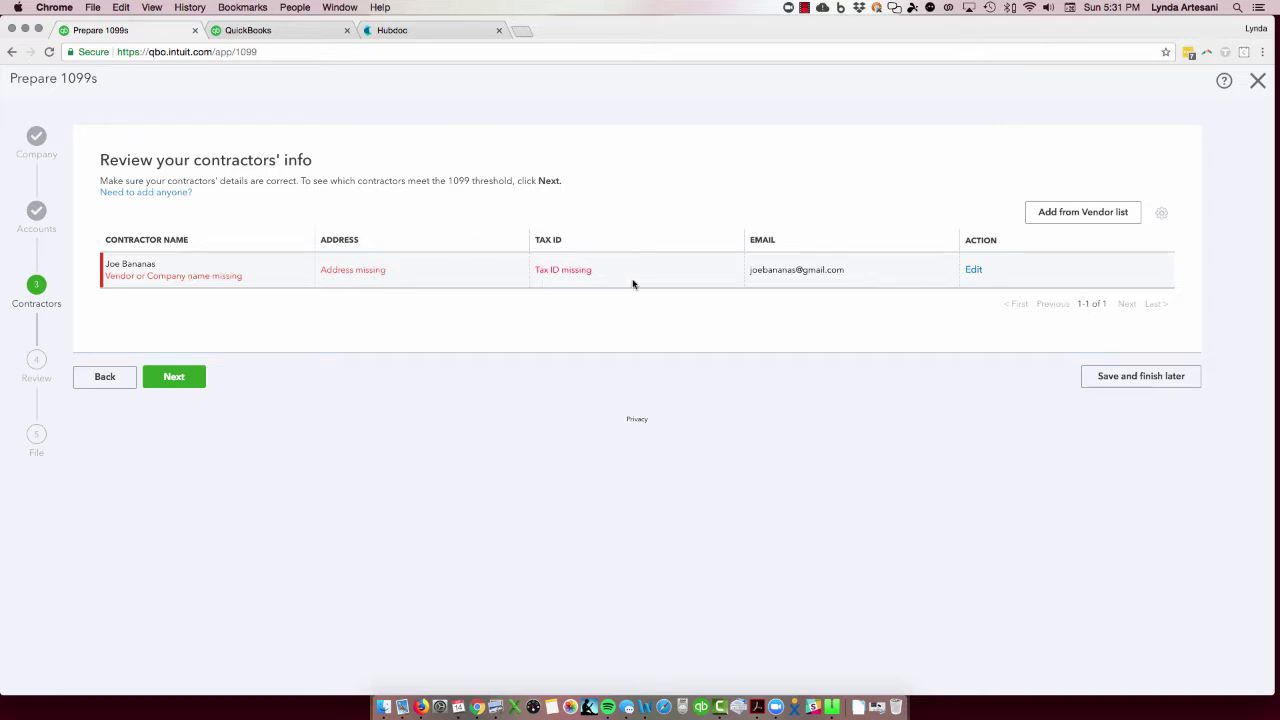
Step: Save the 1099 progress for later, exit to Taxes, and open deskblogtutorial.jpg in Preview
{"action": "left_click", "coordinate": [1141, 376]}
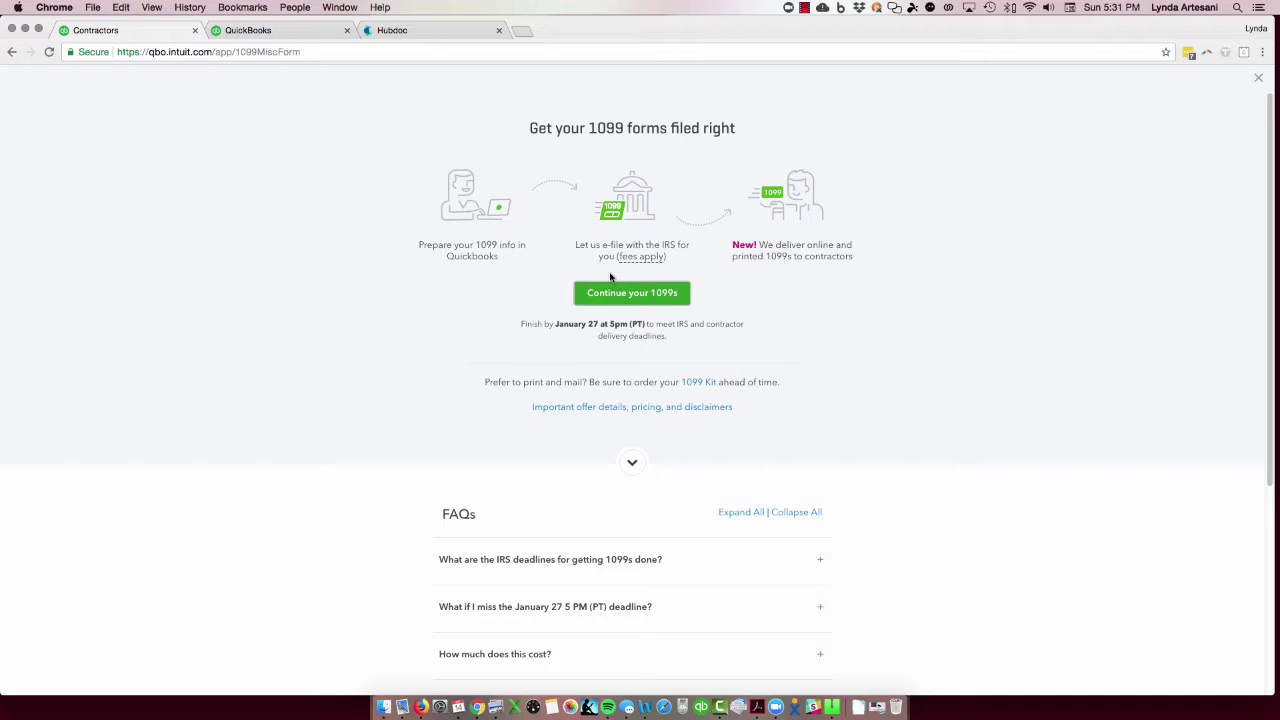
{"action": "left_click", "coordinate": [1258, 78]}
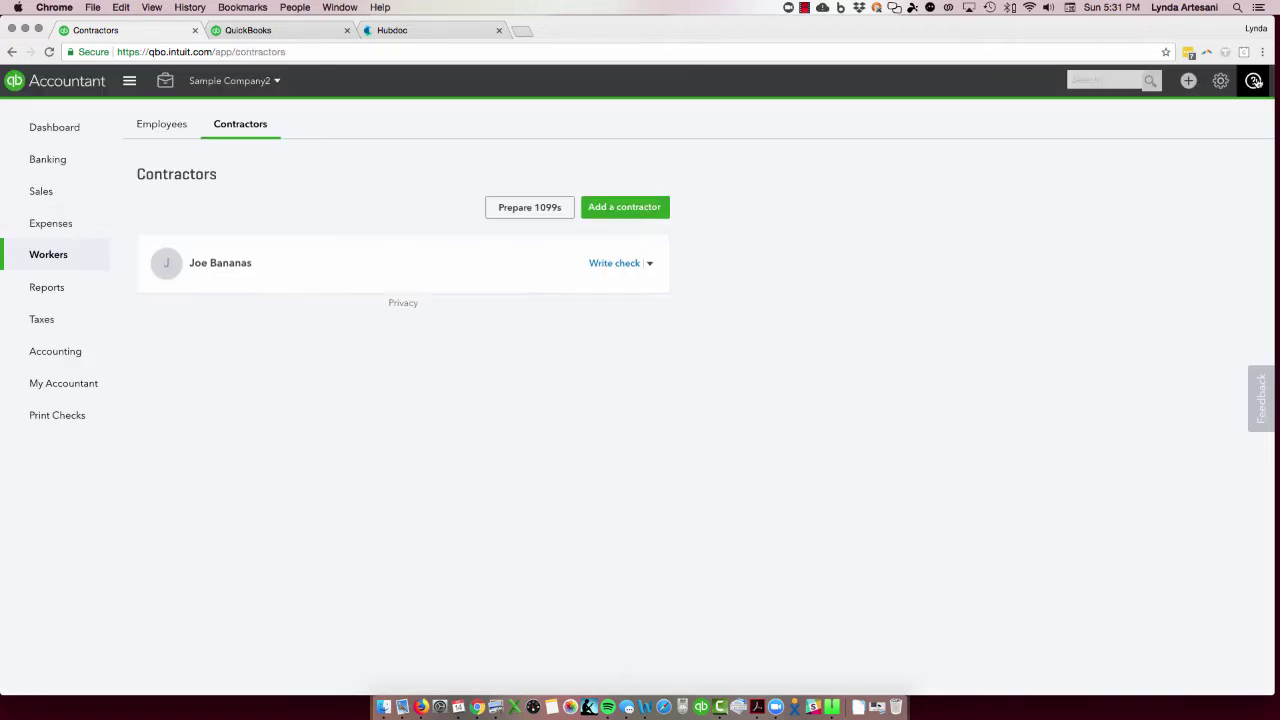
{"action": "left_click", "coordinate": [45, 327]}
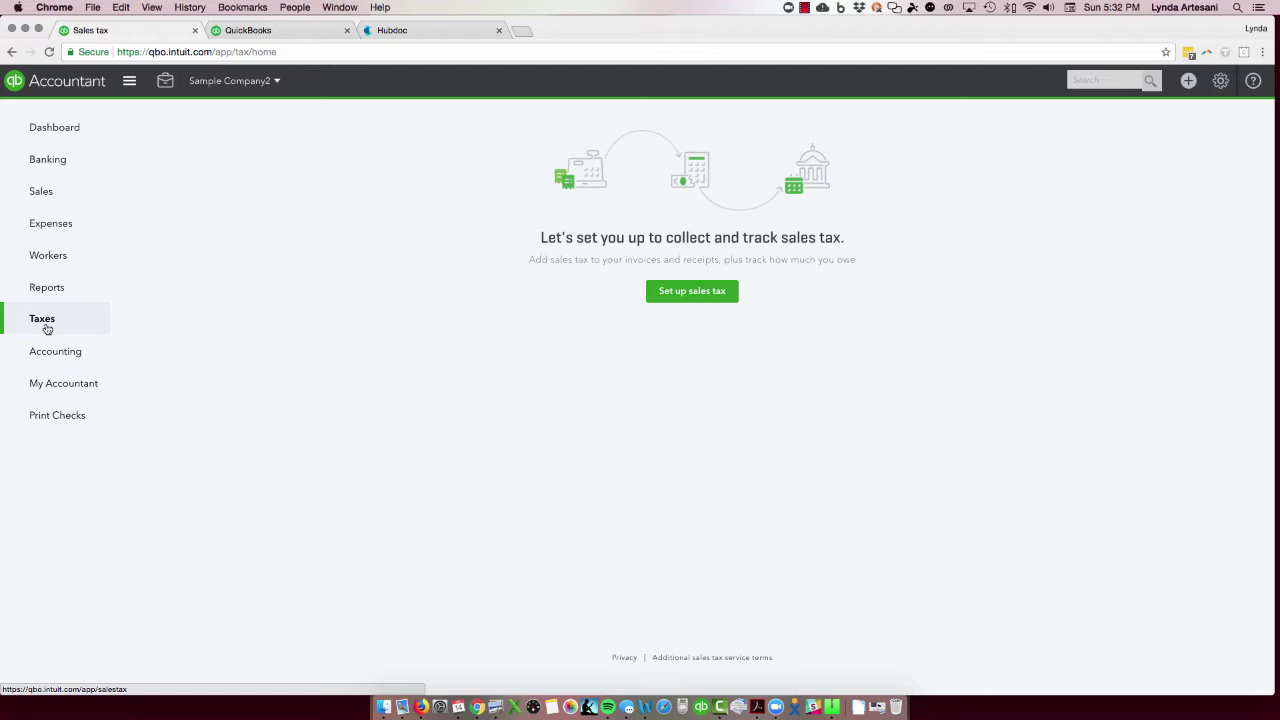
{"action": "left_click", "coordinate": [879, 708]}
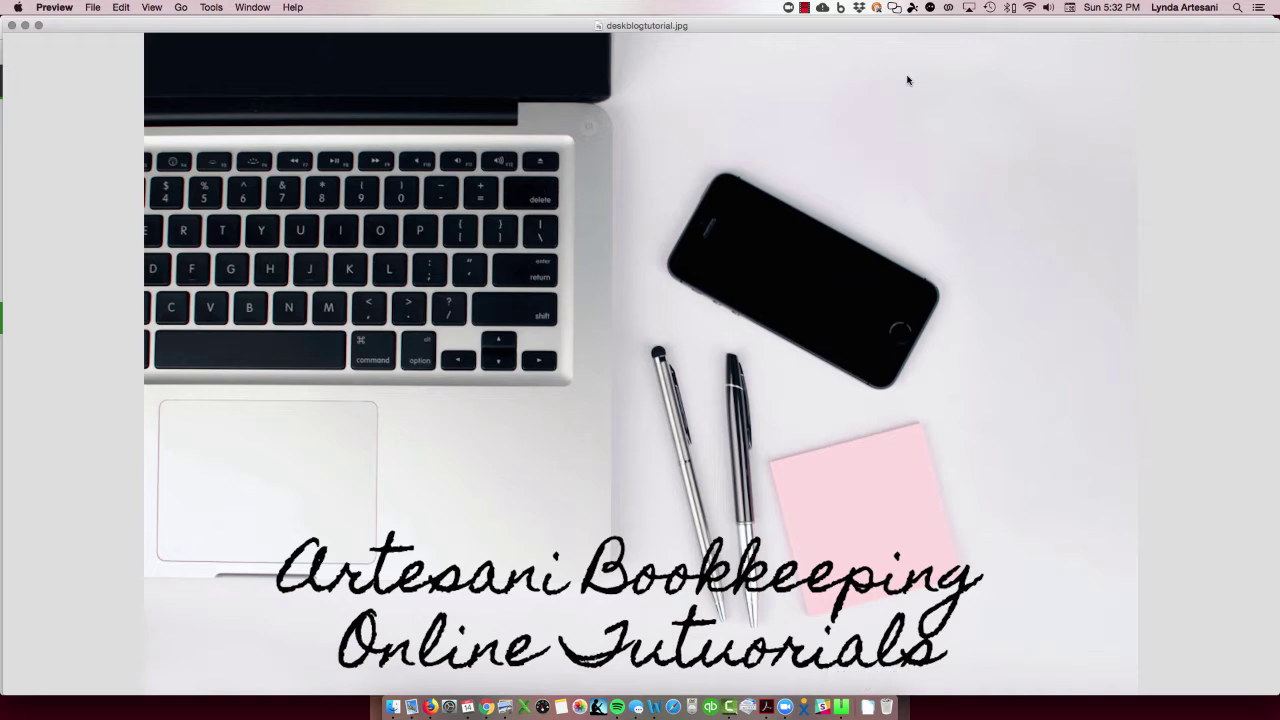